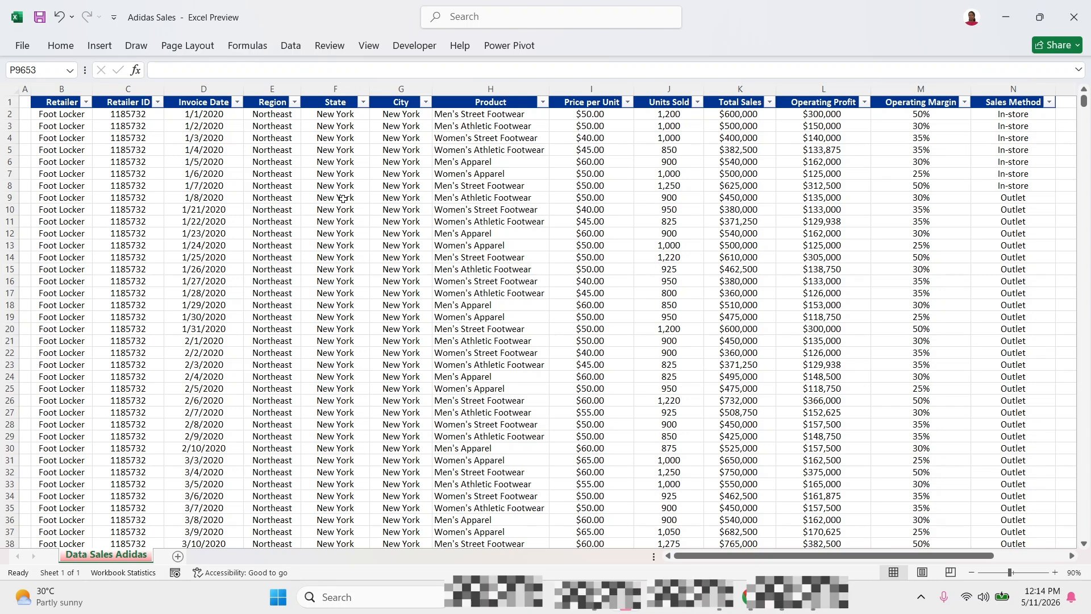
Review the sales data's Region, Product, Price per Unit, Units Sold, Total Sales, Operating Profit, Operating Margin and Sales Method columns.
{"action": "left_click", "coordinate": [260, 167]}
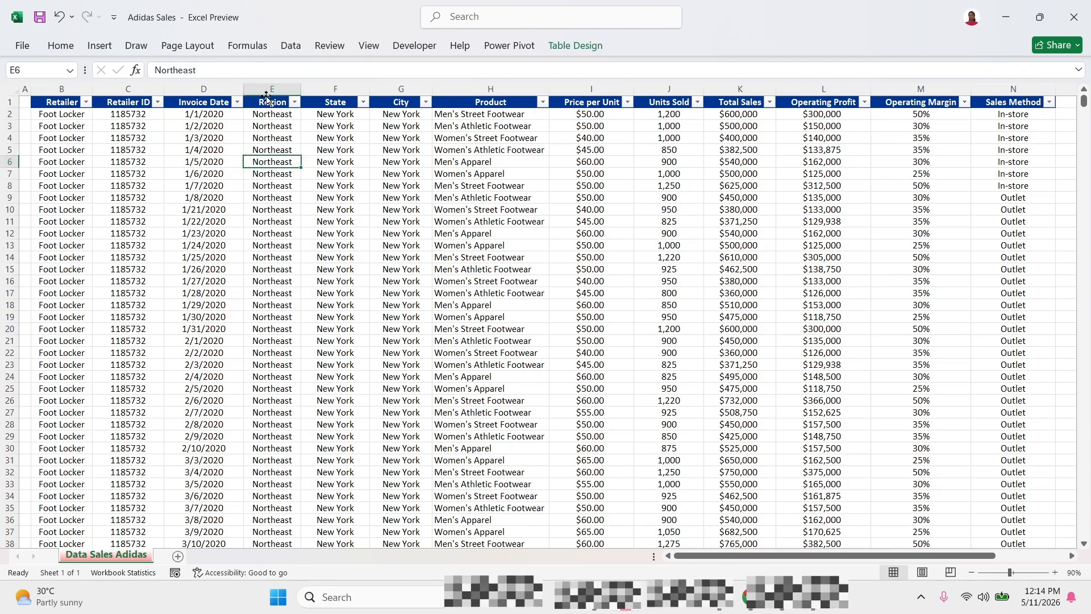
{"action": "left_click", "coordinate": [266, 92]}
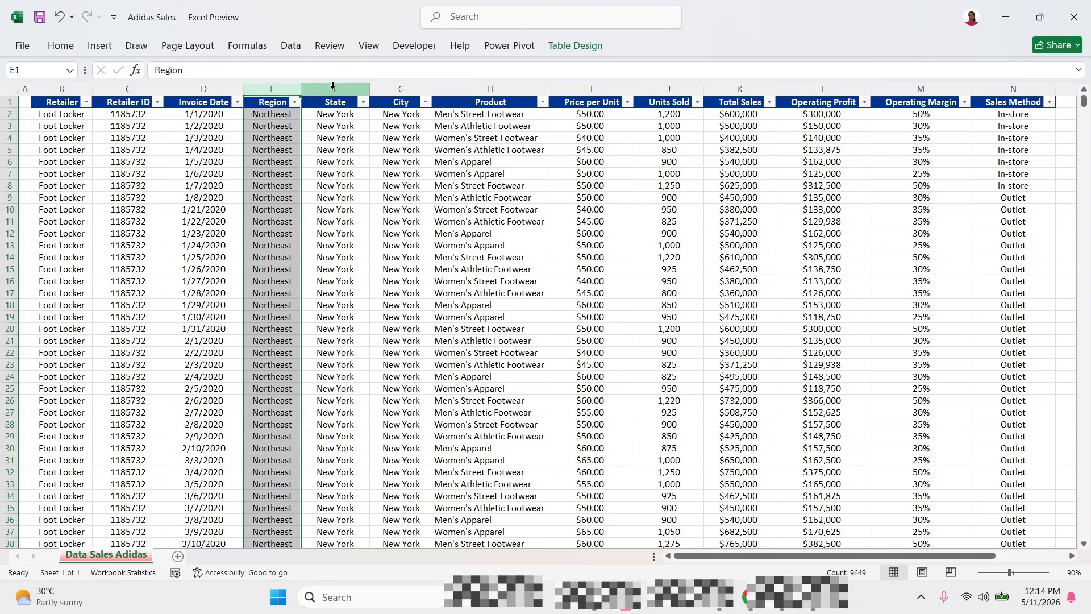
{"action": "left_click", "coordinate": [482, 95]}
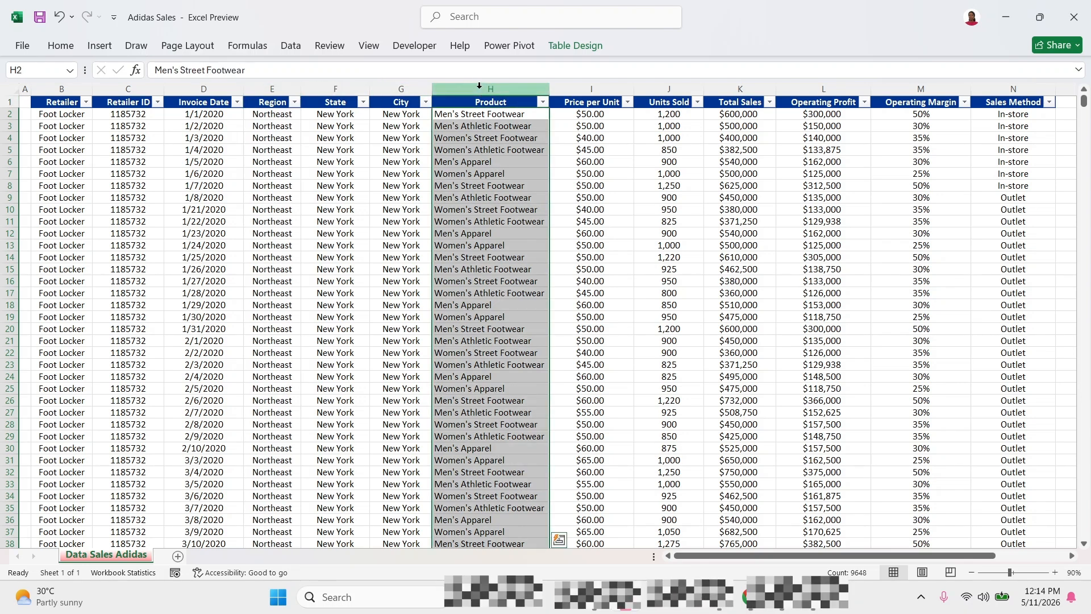
{"action": "left_click", "coordinate": [586, 89]}
{"action": "left_click", "coordinate": [670, 90]}
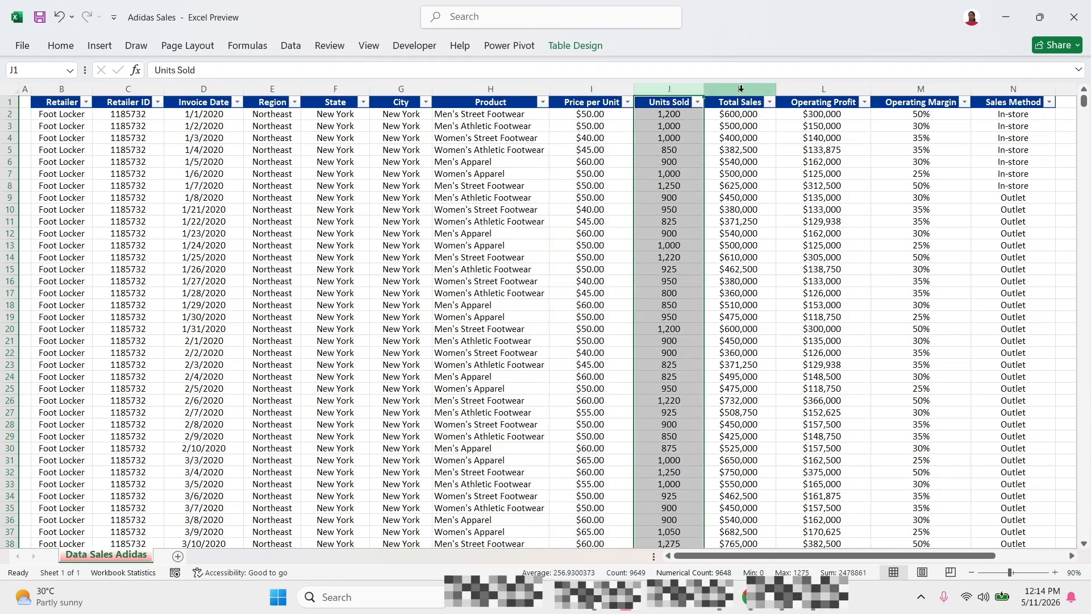
{"action": "left_click", "coordinate": [741, 88]}
{"action": "left_click", "coordinate": [805, 90]}
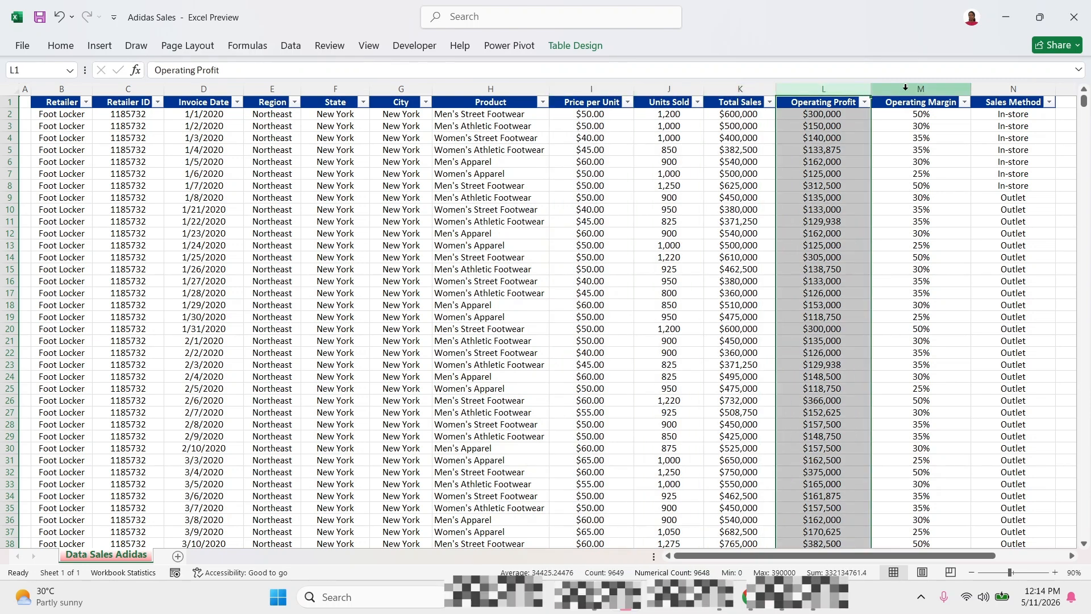
{"action": "left_click", "coordinate": [921, 89]}
{"action": "left_click", "coordinate": [1001, 88]}
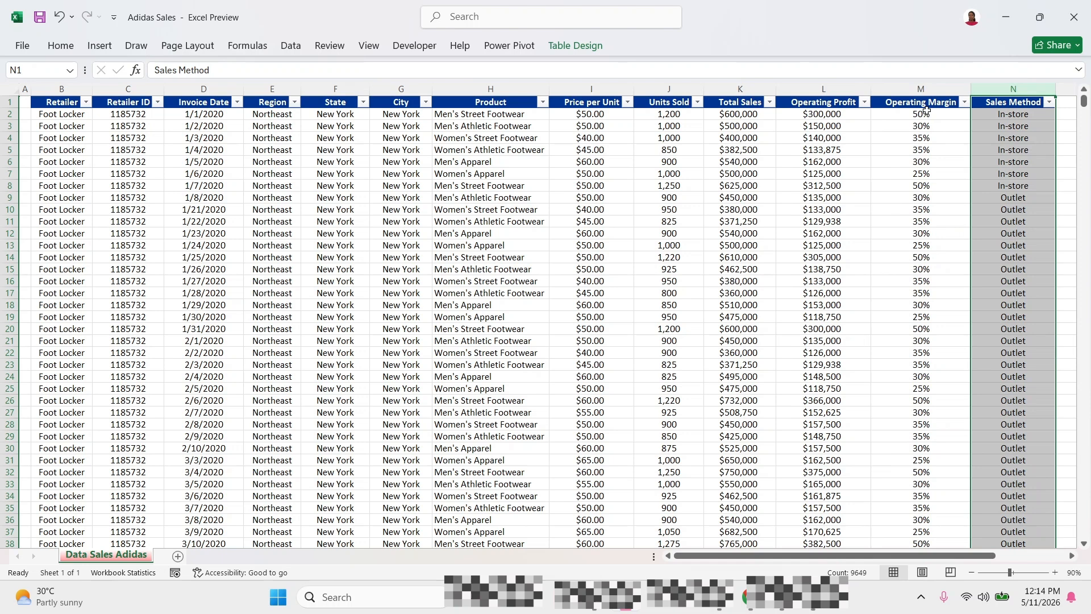
{"action": "left_click", "coordinate": [437, 223]}
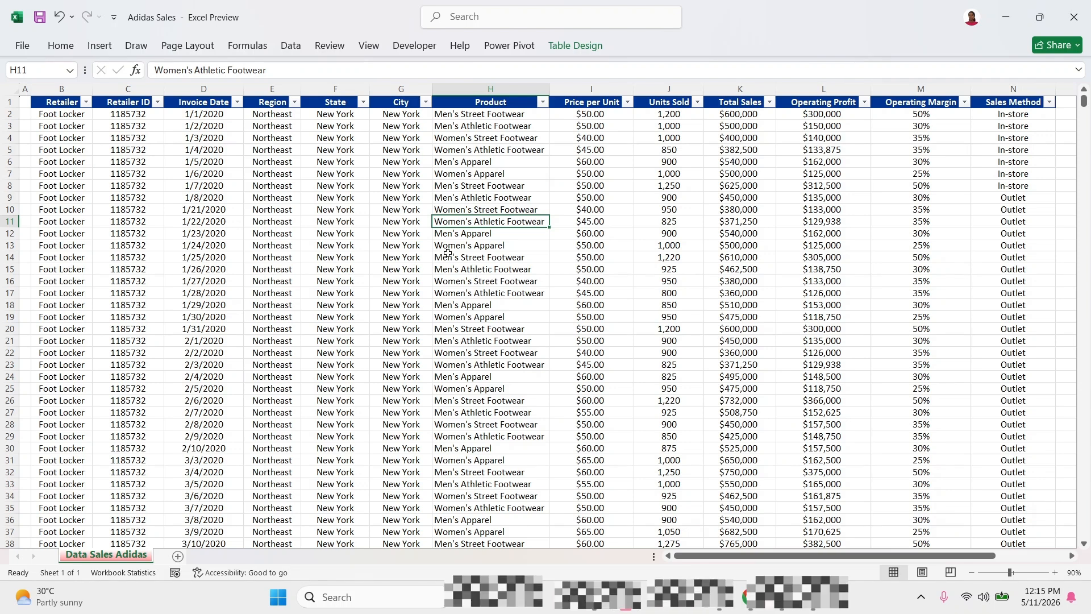
Examine the Product and Total Sales columns as the fields for analysing sales by product.
{"action": "left_click", "coordinate": [522, 84]}
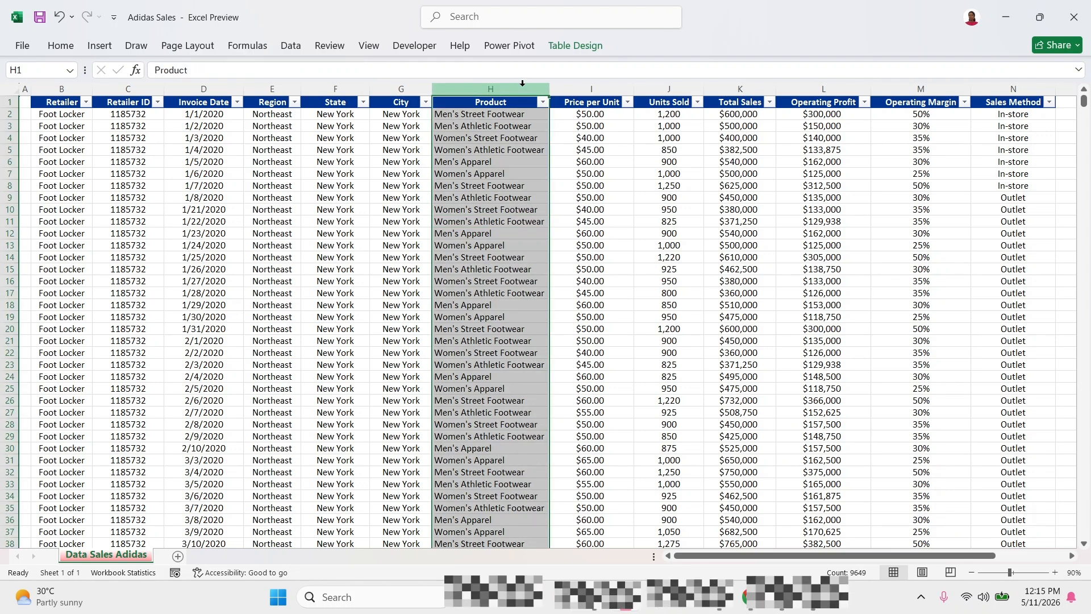
{"action": "left_click", "coordinate": [732, 104]}
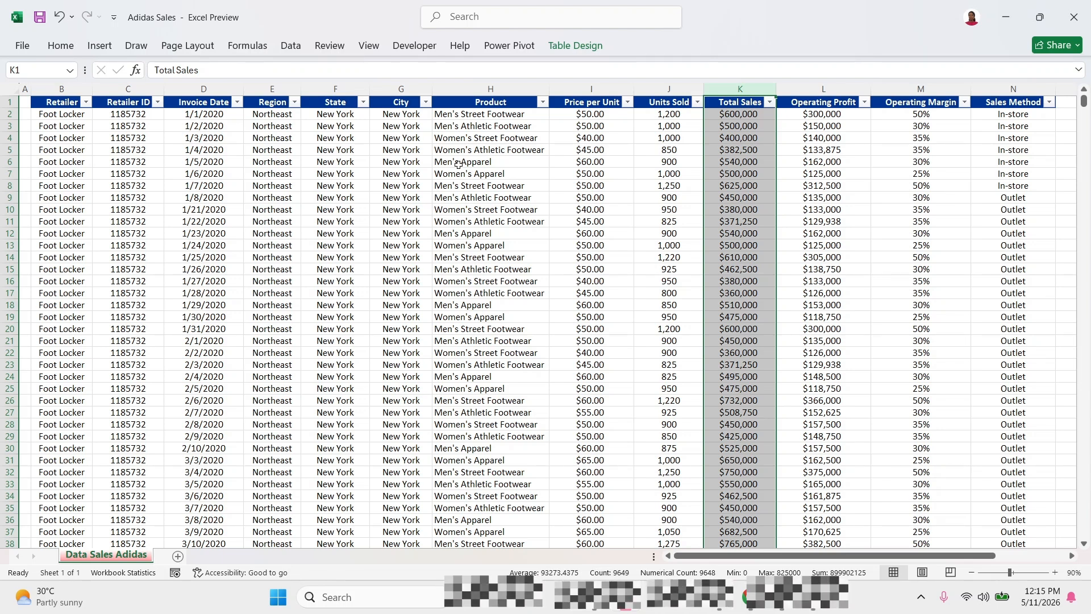
{"action": "left_click", "coordinate": [95, 235]}
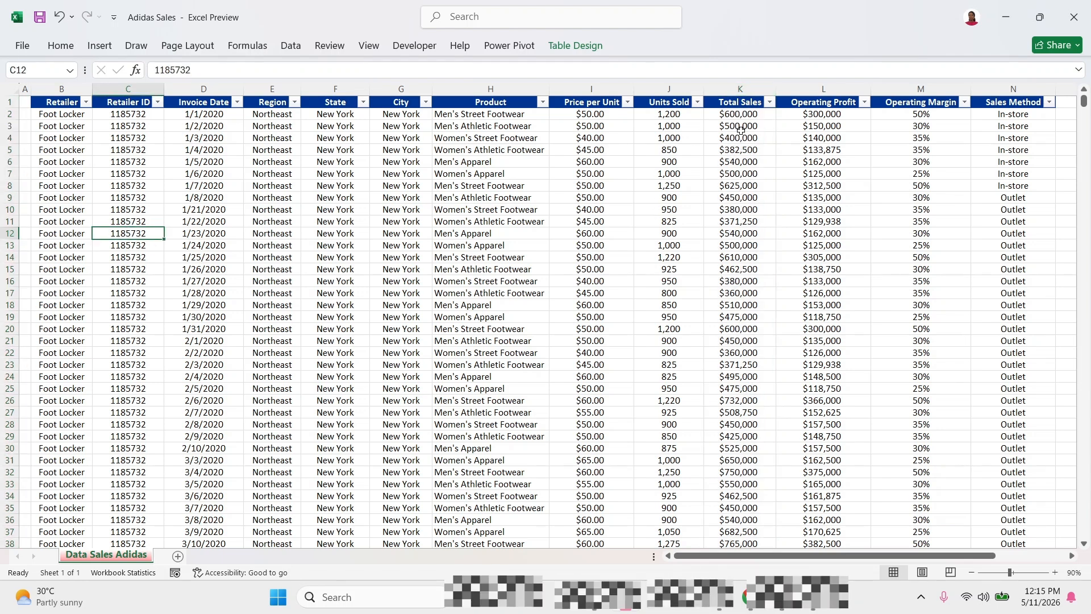
{"action": "left_click", "coordinate": [740, 89]}
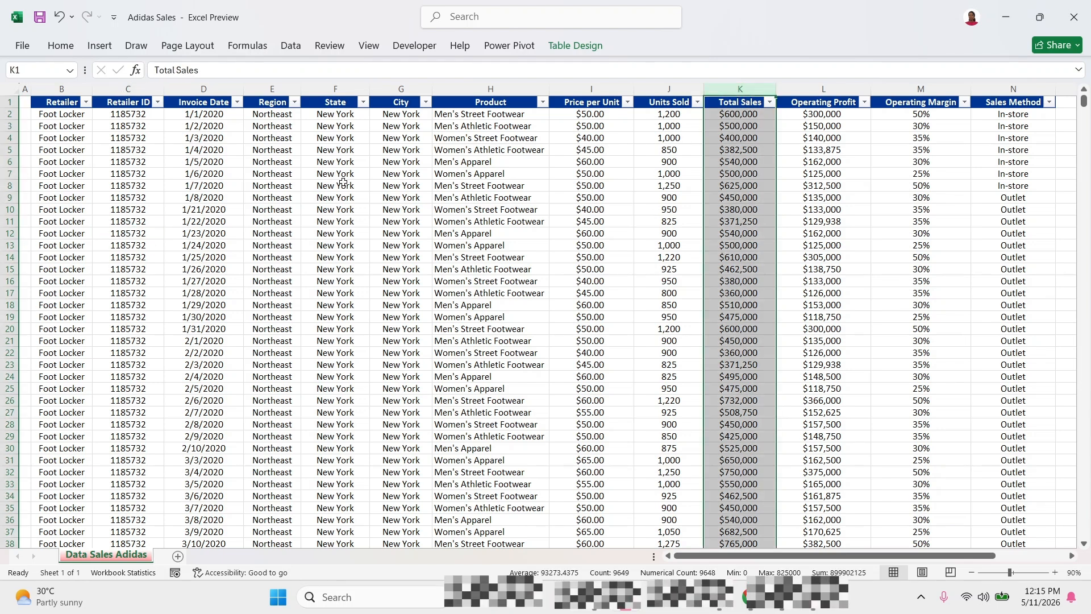
{"action": "left_click", "coordinate": [254, 210]}
{"action": "left_click", "coordinate": [207, 208]}
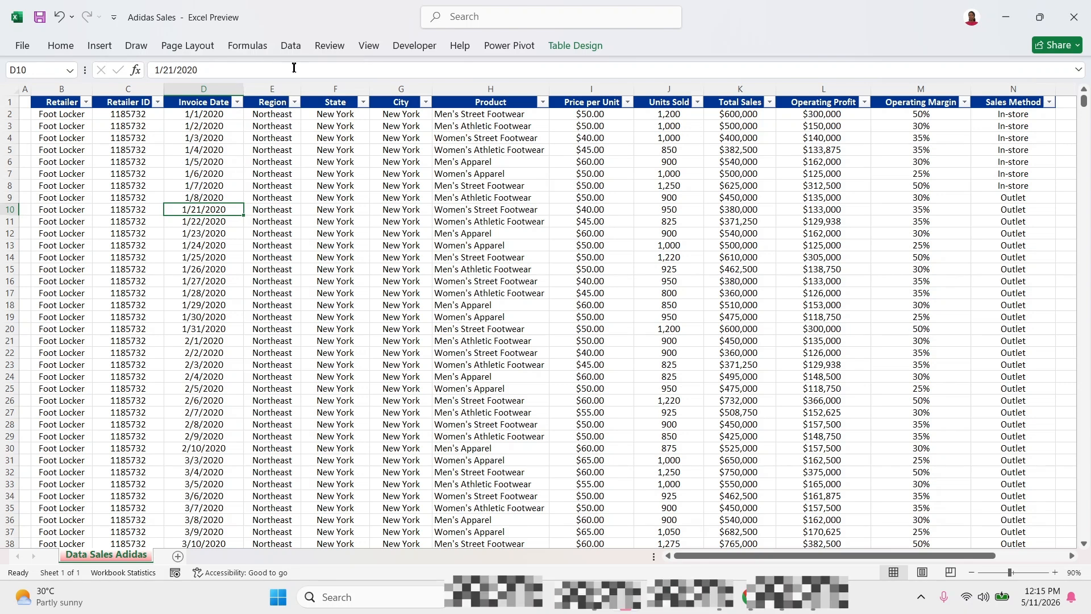
Examine the filter lists of the table's Region, State and City columns.
{"action": "left_click", "coordinate": [263, 222]}
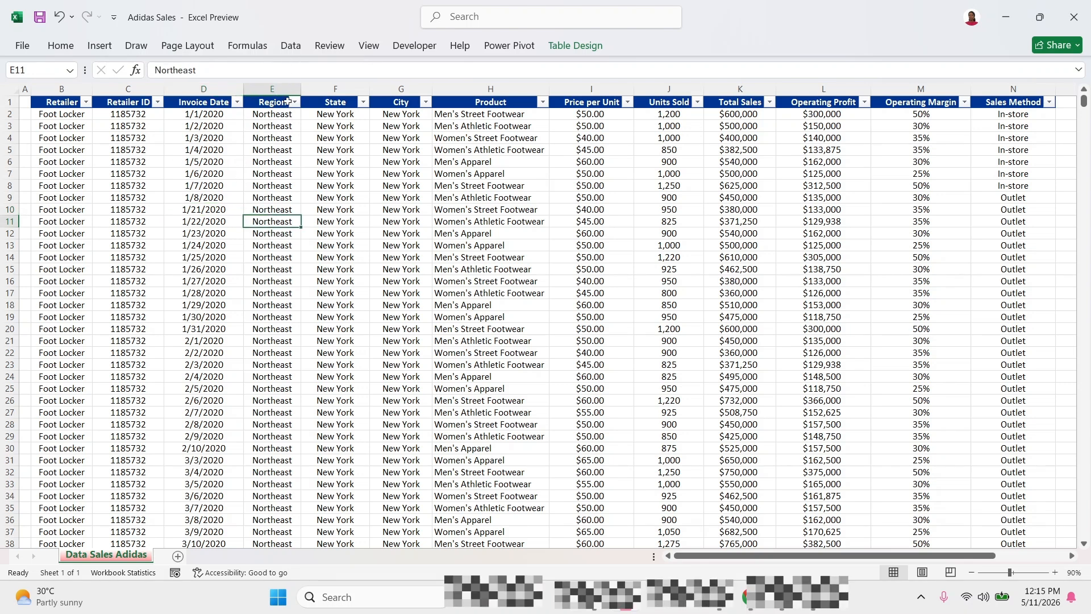
{"action": "left_click", "coordinate": [295, 103]}
{"action": "left_click", "coordinate": [294, 104]}
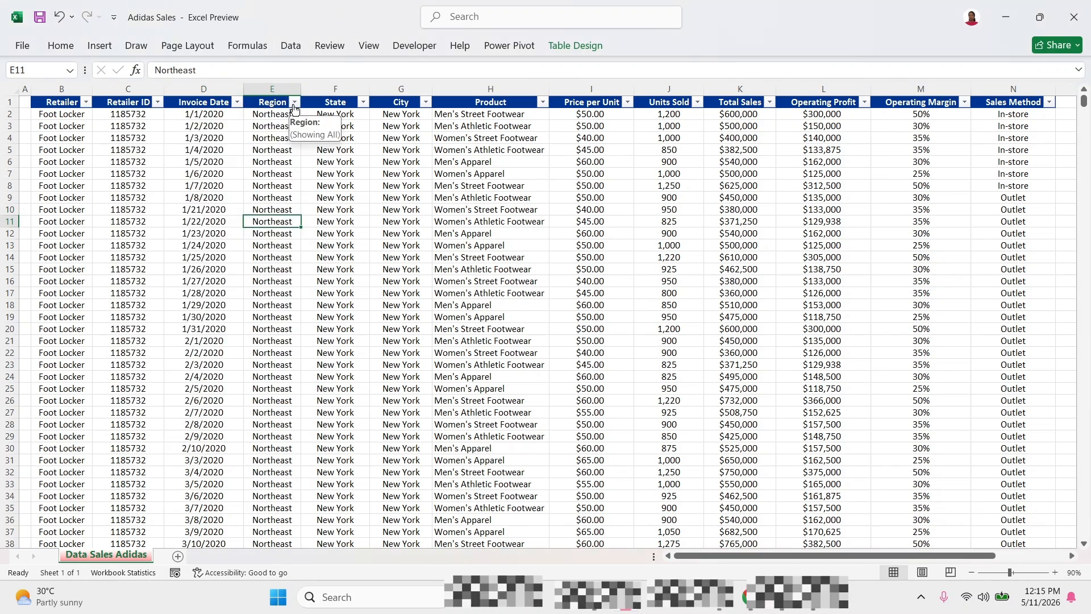
{"action": "left_click", "coordinate": [362, 103]}
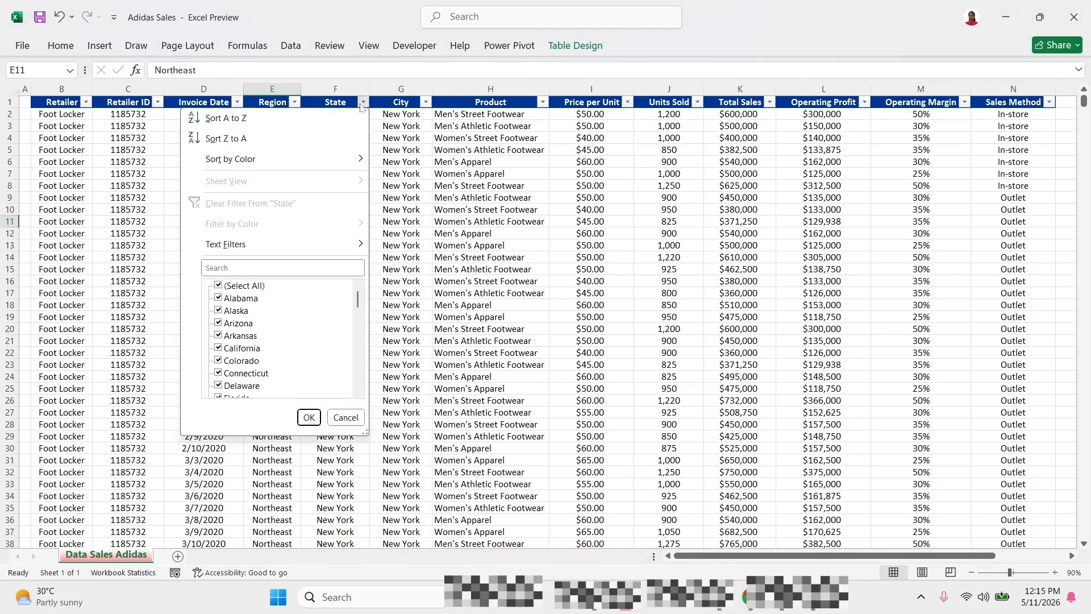
{"action": "left_click", "coordinate": [363, 104]}
{"action": "left_click", "coordinate": [425, 102]}
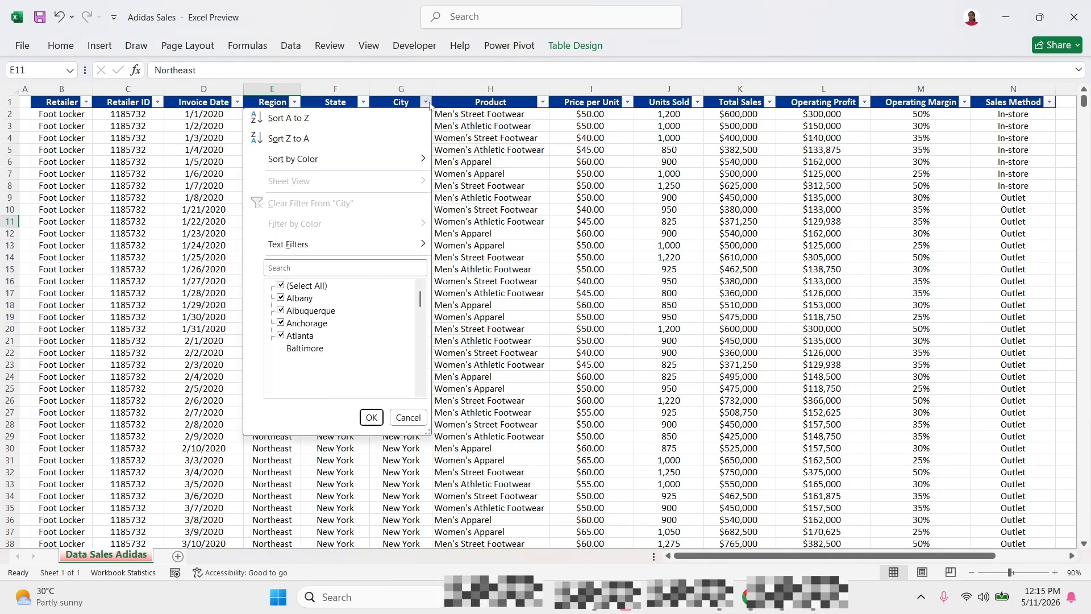
{"action": "left_click", "coordinate": [425, 102]}
{"action": "left_click", "coordinate": [359, 279]}
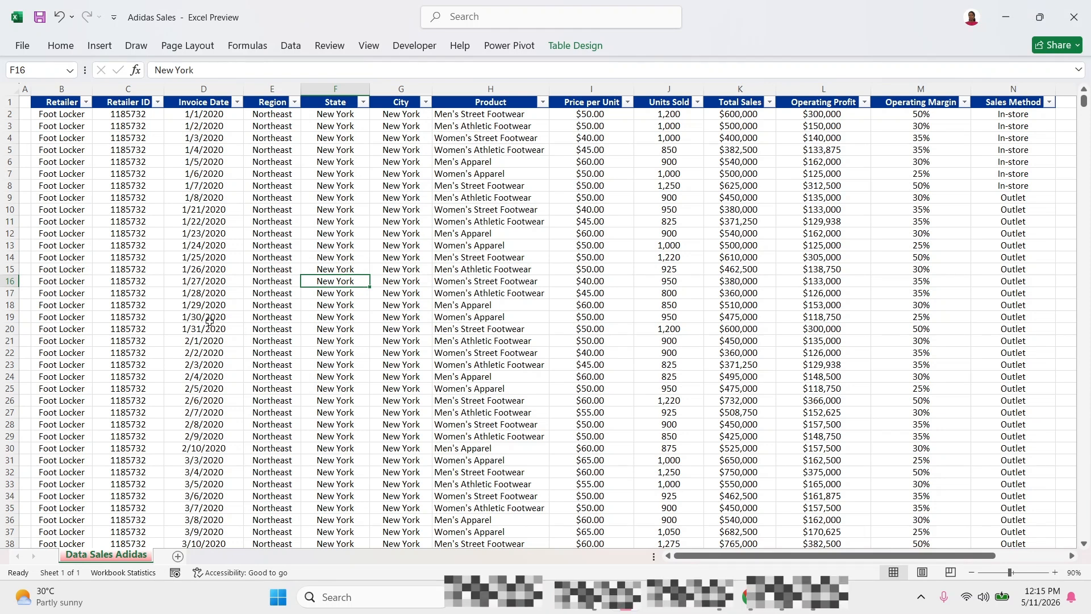
{"action": "left_click", "coordinate": [235, 304]}
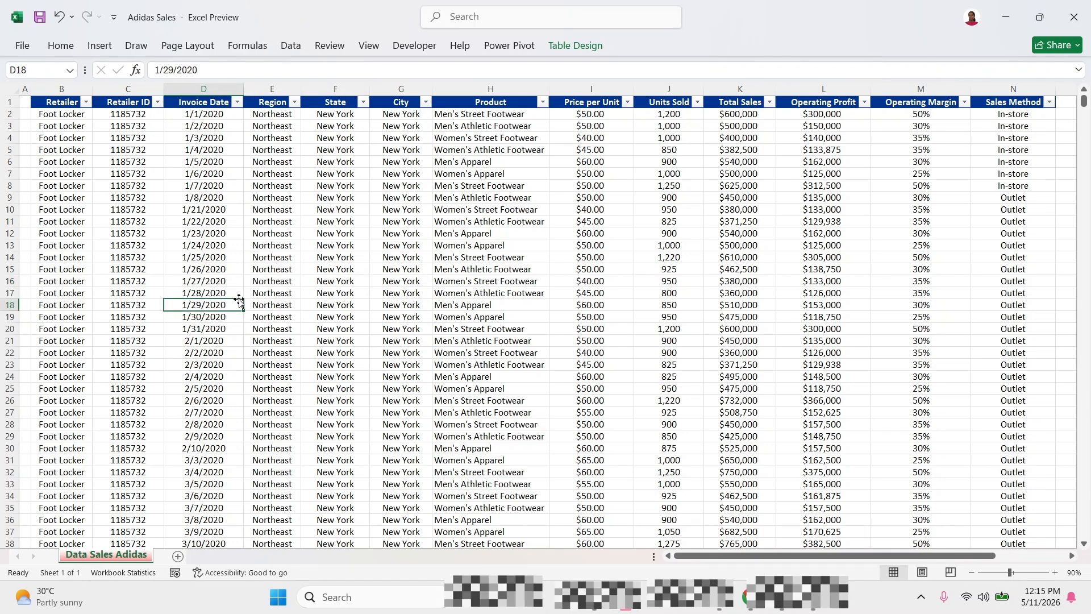
Convert the existing sales data table to a normal range.
{"action": "right_click", "coordinate": [238, 233]}
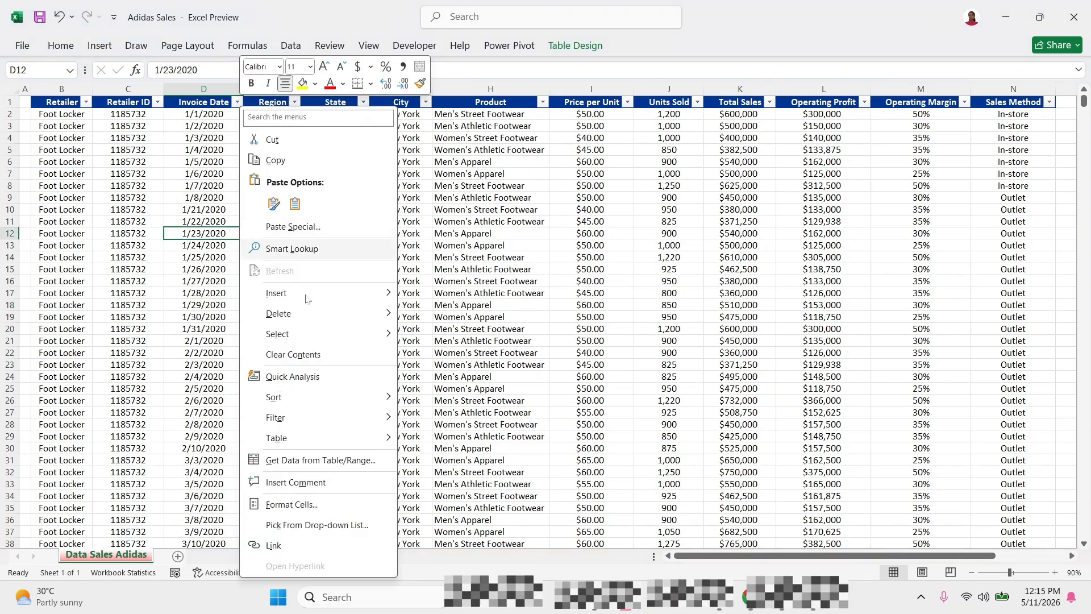
{"action": "mouse_move", "coordinate": [361, 447]}
{"action": "left_click", "coordinate": [449, 458]}
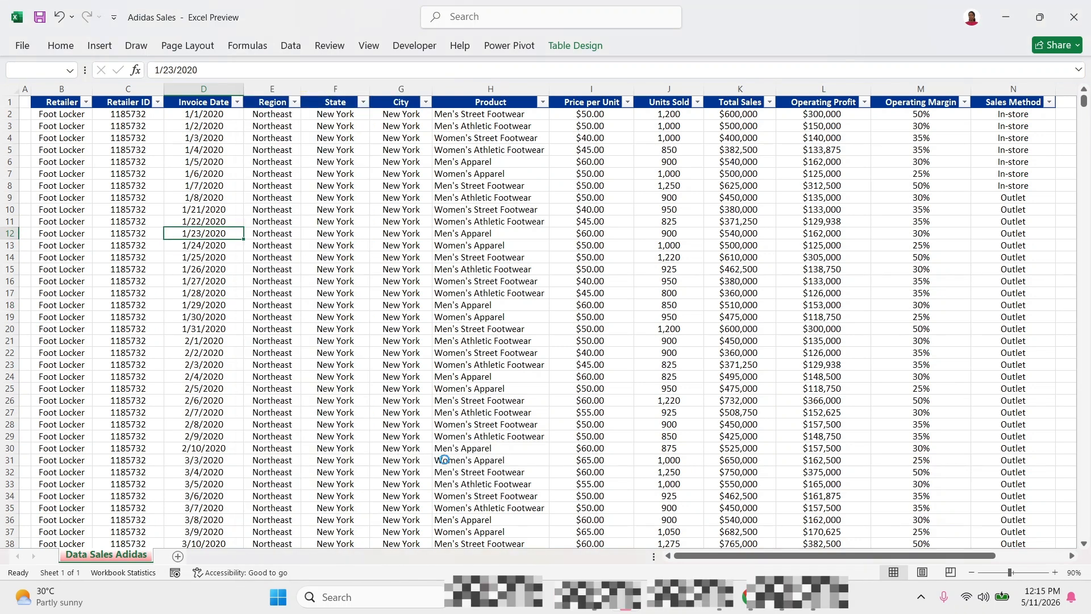
{"action": "left_click", "coordinate": [523, 336]}
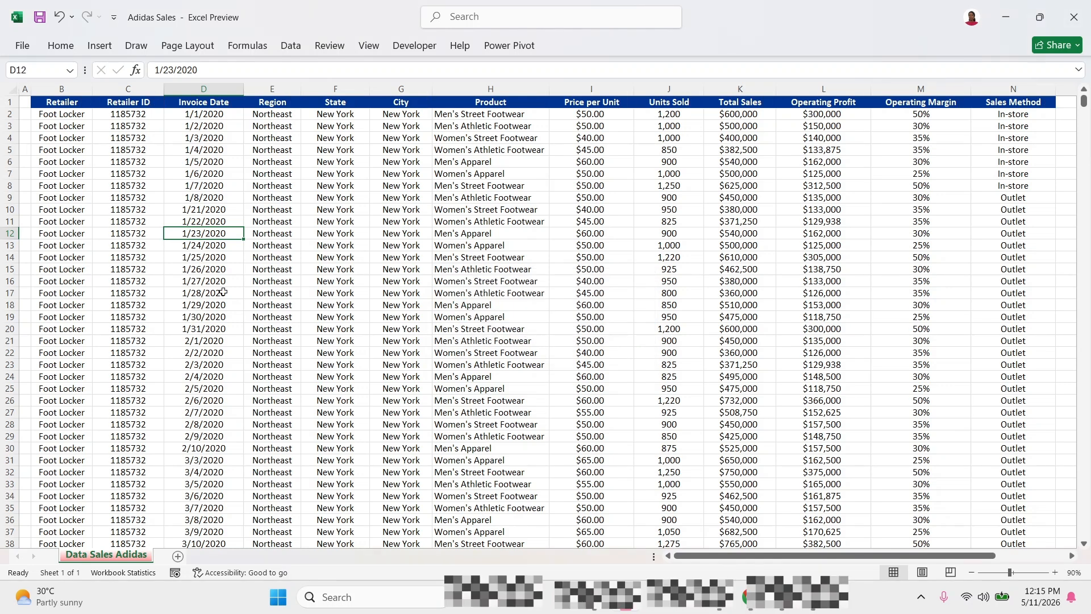
{"action": "left_click", "coordinate": [253, 195]}
{"action": "left_click", "coordinate": [282, 104]}
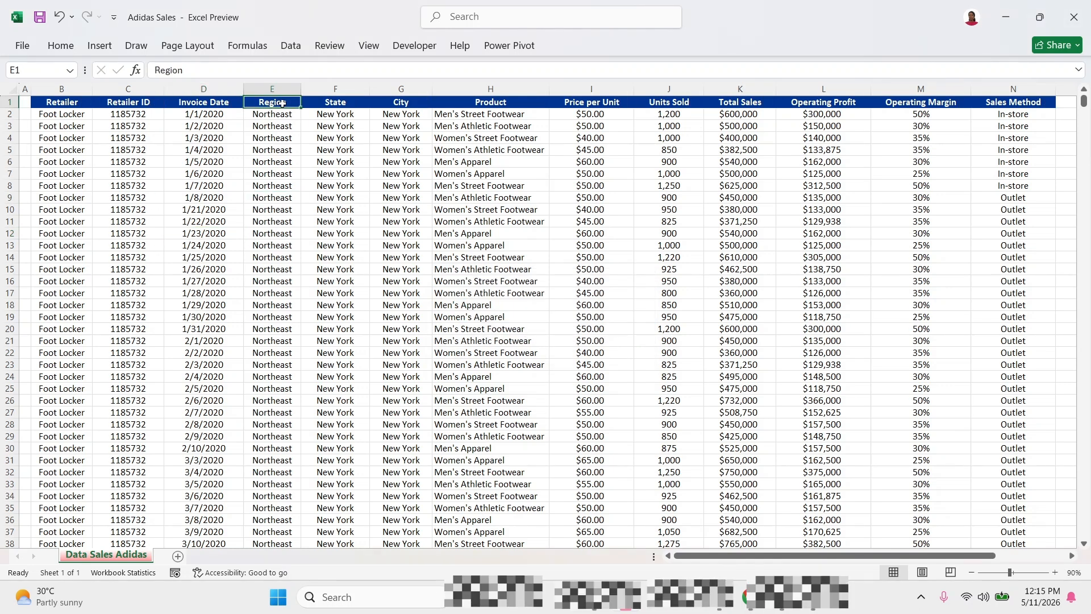
{"action": "left_click", "coordinate": [337, 104]}
{"action": "left_click", "coordinate": [386, 108]}
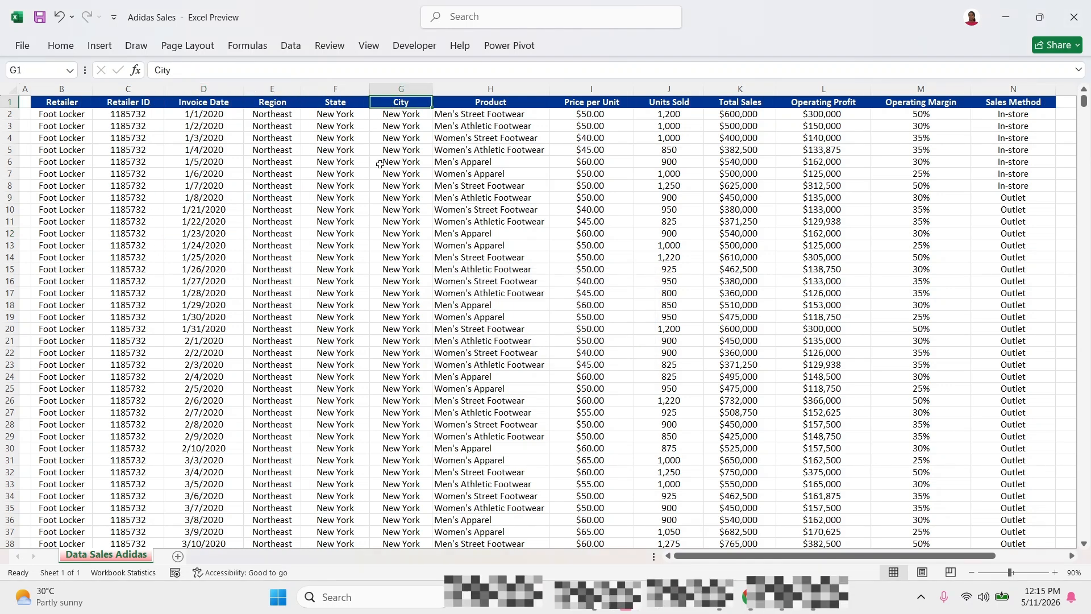
Turn the sales data range $B$1:$N$9649 into a table with headers.
{"action": "left_click", "coordinate": [231, 206]}
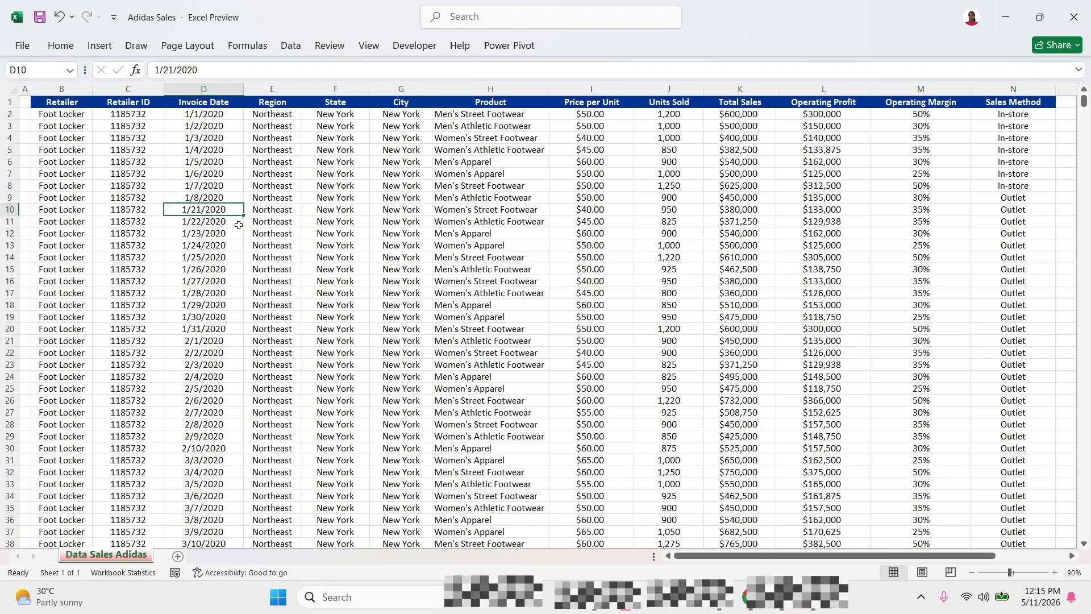
{"action": "key", "text": "ctrl+t"}
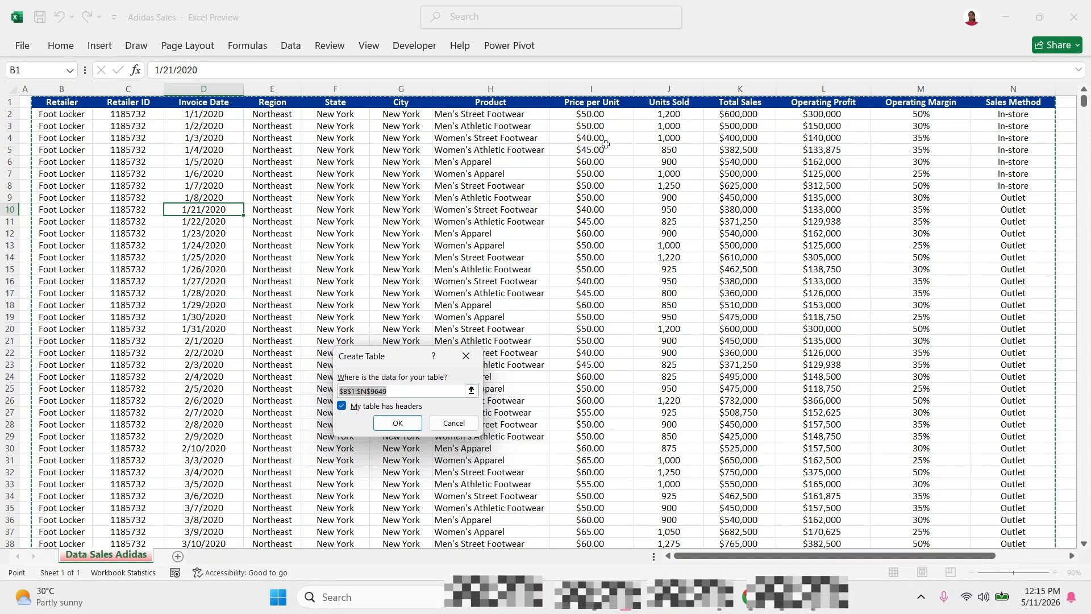
{"action": "left_click", "coordinate": [398, 424]}
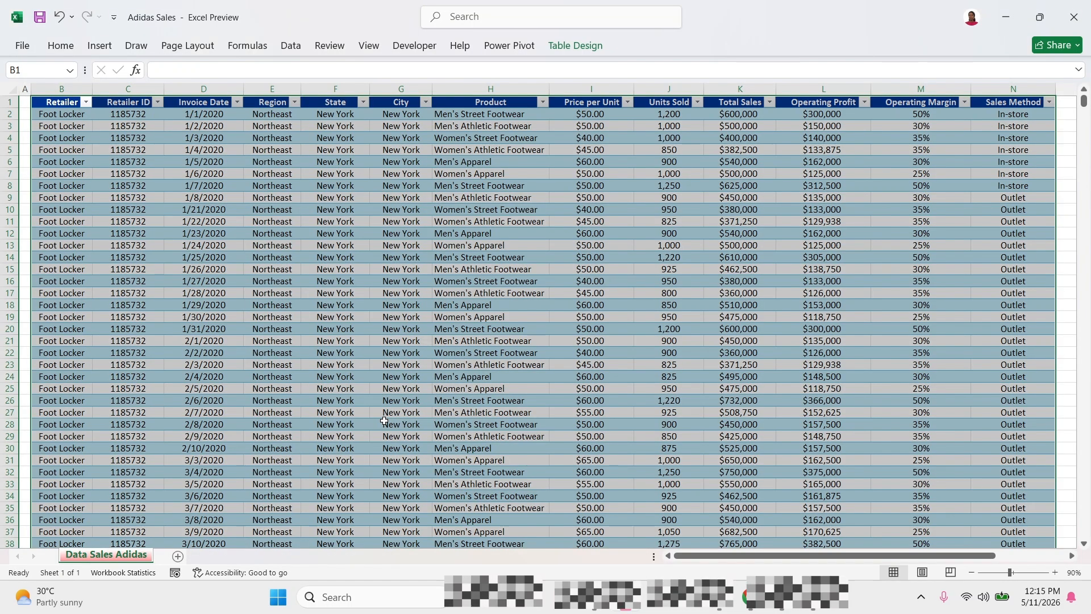
{"action": "left_click", "coordinate": [312, 175]}
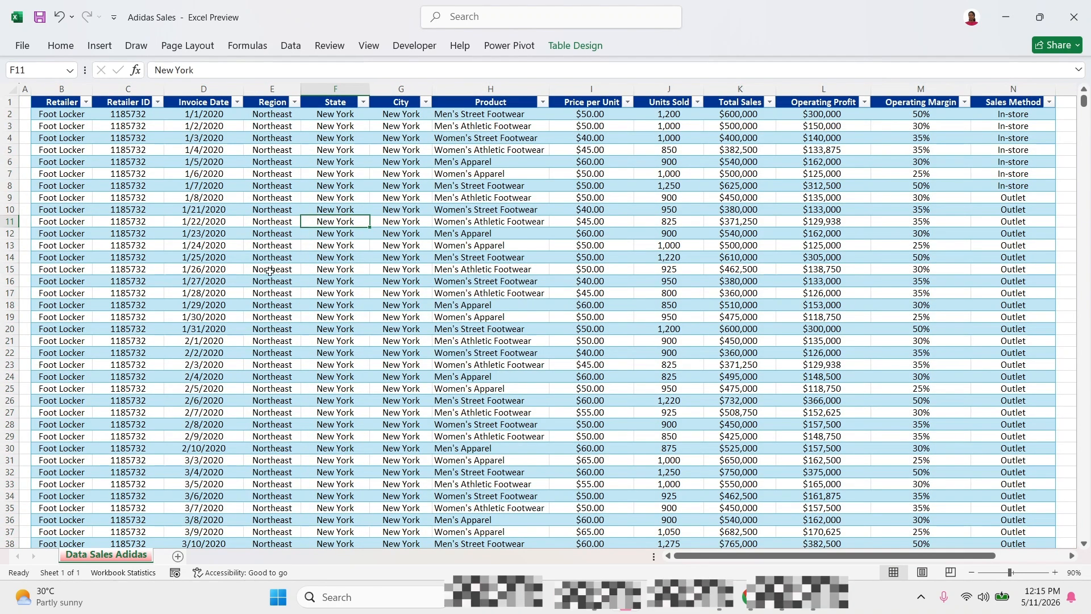
{"action": "left_click", "coordinate": [222, 304]}
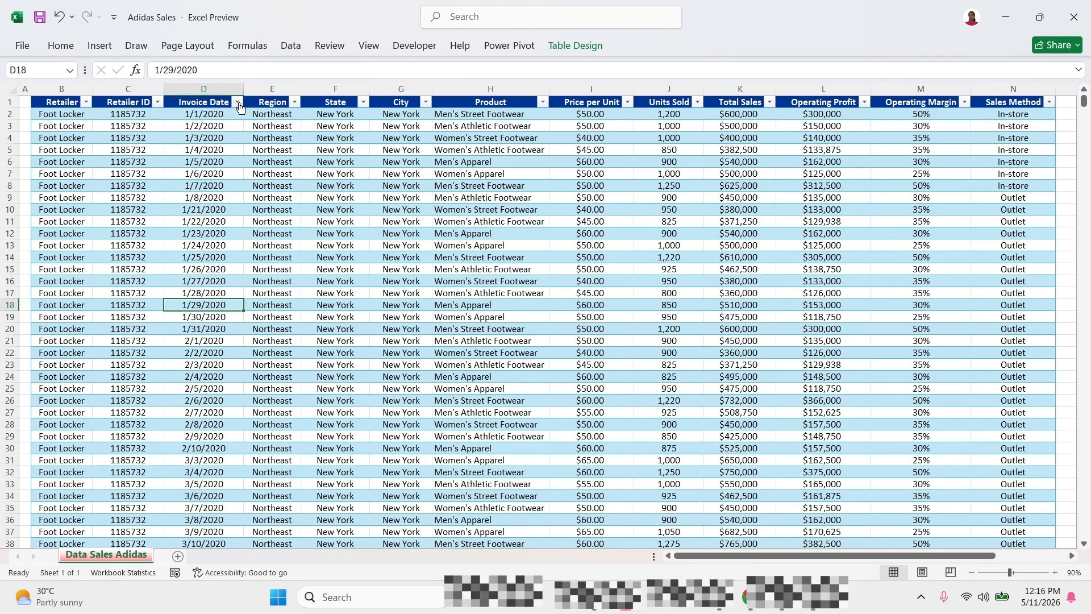
{"action": "left_click", "coordinate": [238, 104]}
{"action": "left_click", "coordinate": [238, 103]}
{"action": "left_click", "coordinate": [499, 248]}
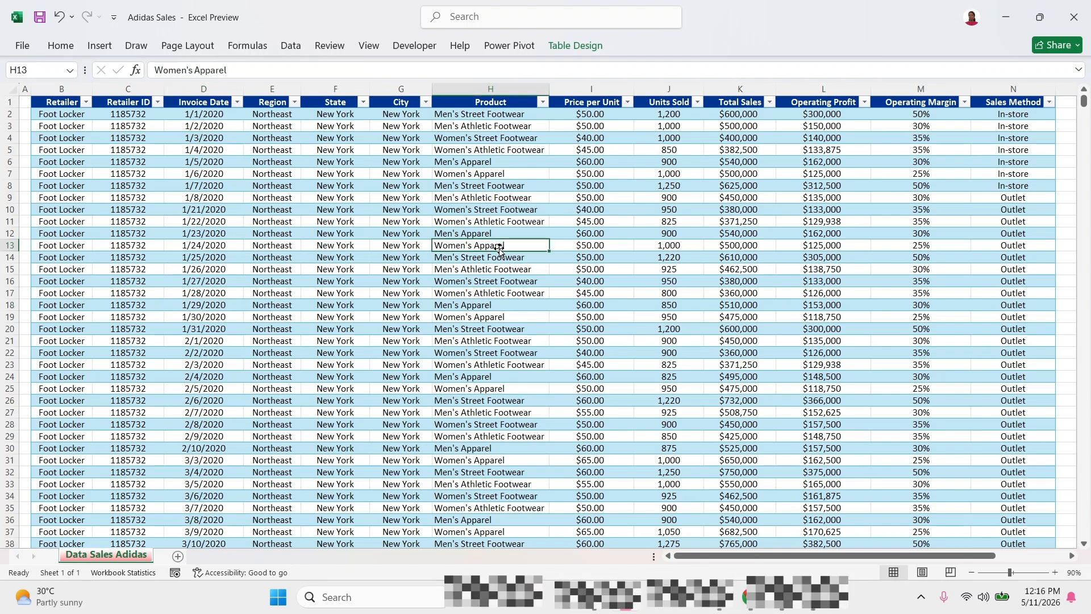
{"action": "left_click", "coordinate": [503, 289]}
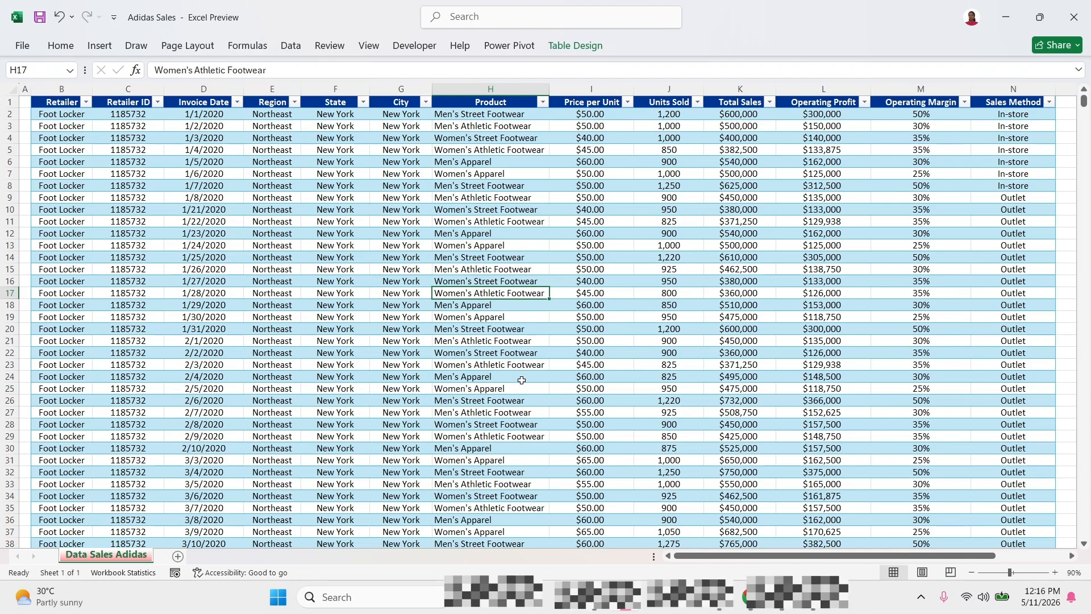
{"action": "left_click", "coordinate": [176, 257]}
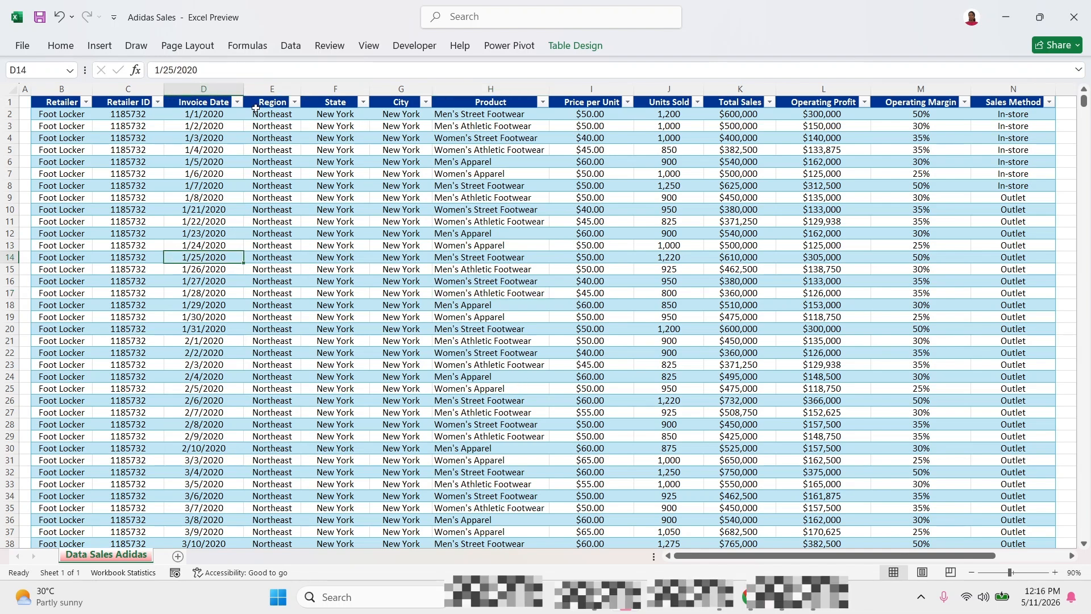
{"action": "left_click", "coordinate": [288, 46]}
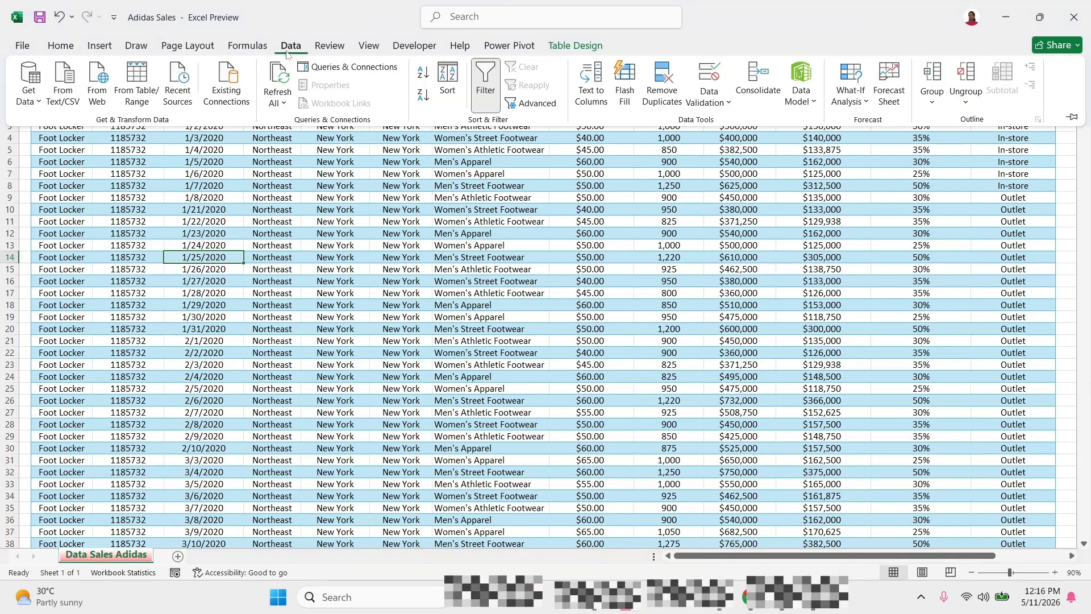
{"action": "left_click", "coordinate": [453, 245]}
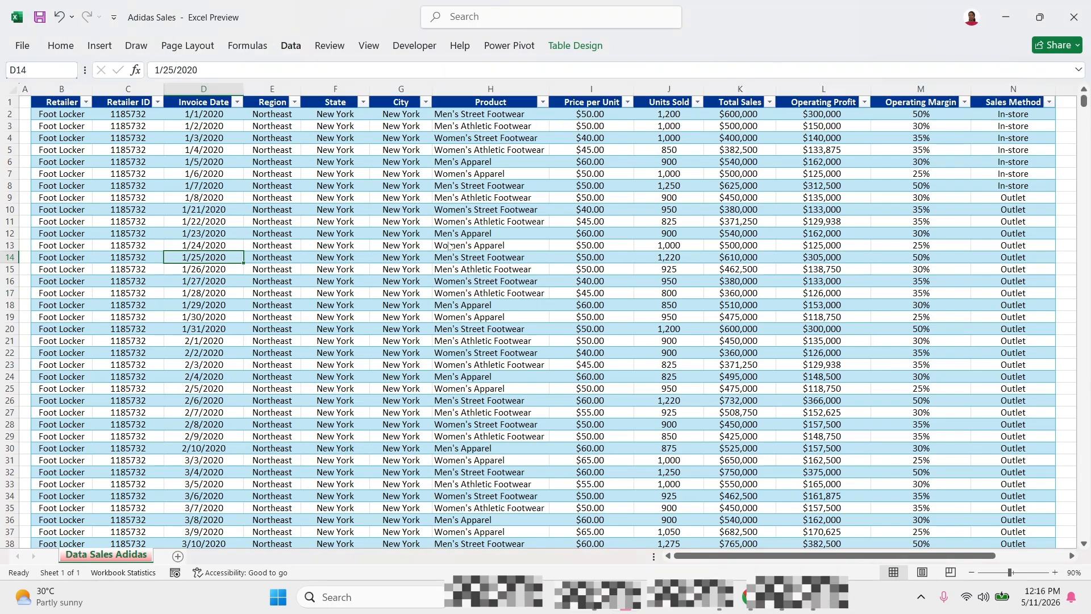
Create a PivotTable from Table1 on a new worksheet.
{"action": "left_click", "coordinate": [100, 45]}
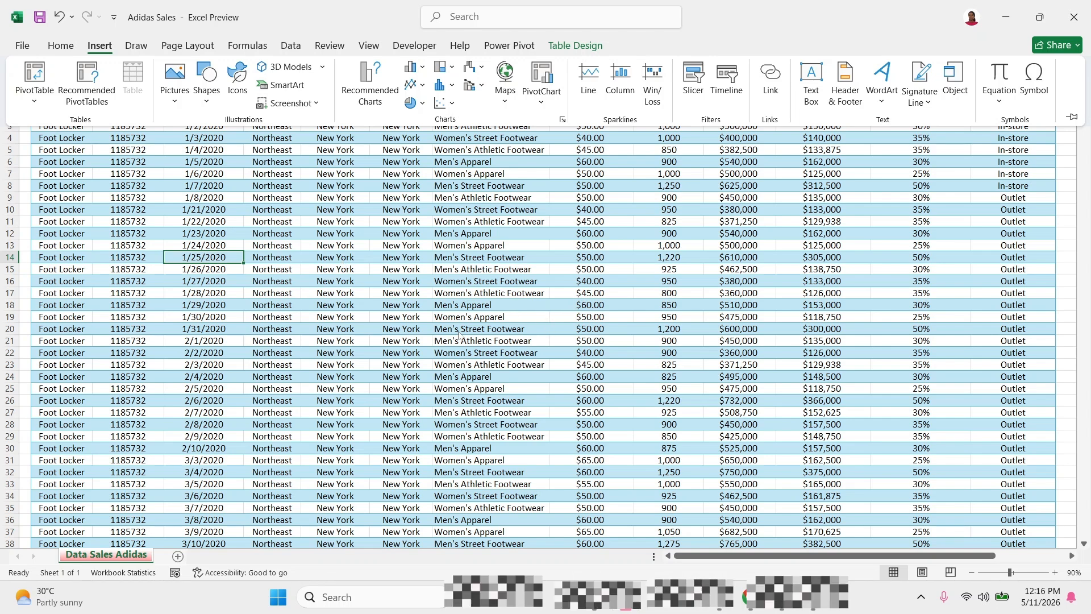
{"action": "left_click", "coordinate": [34, 98]}
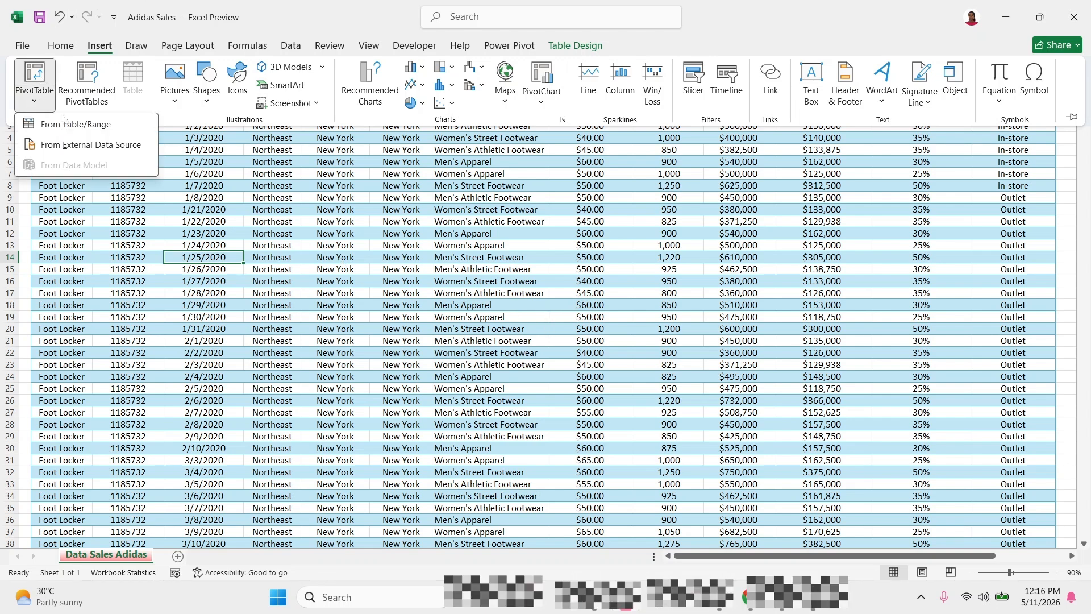
{"action": "left_click", "coordinate": [70, 129]}
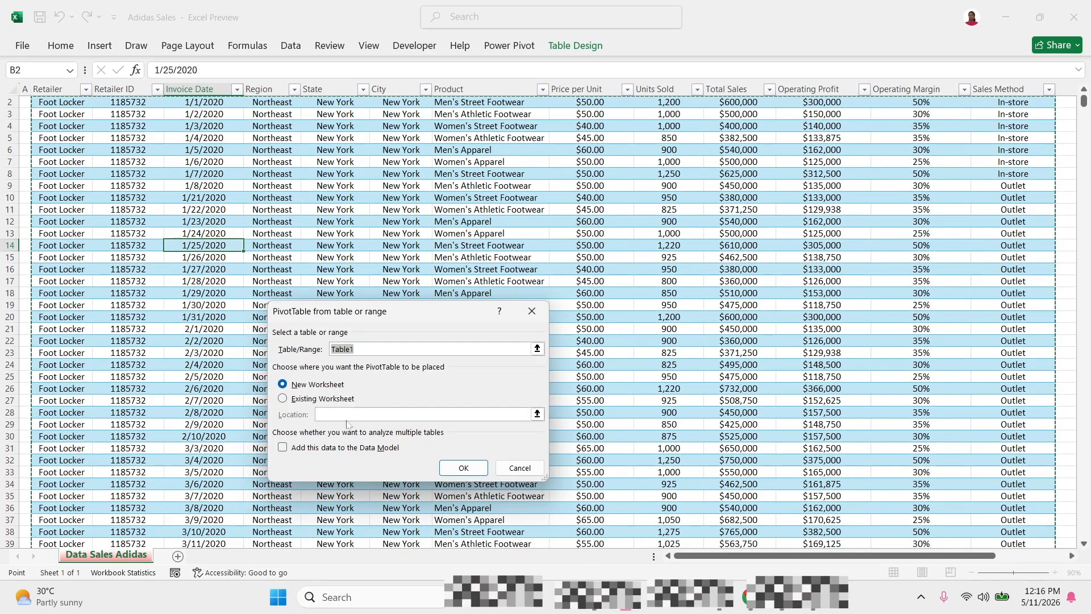
{"action": "left_click", "coordinate": [476, 468]}
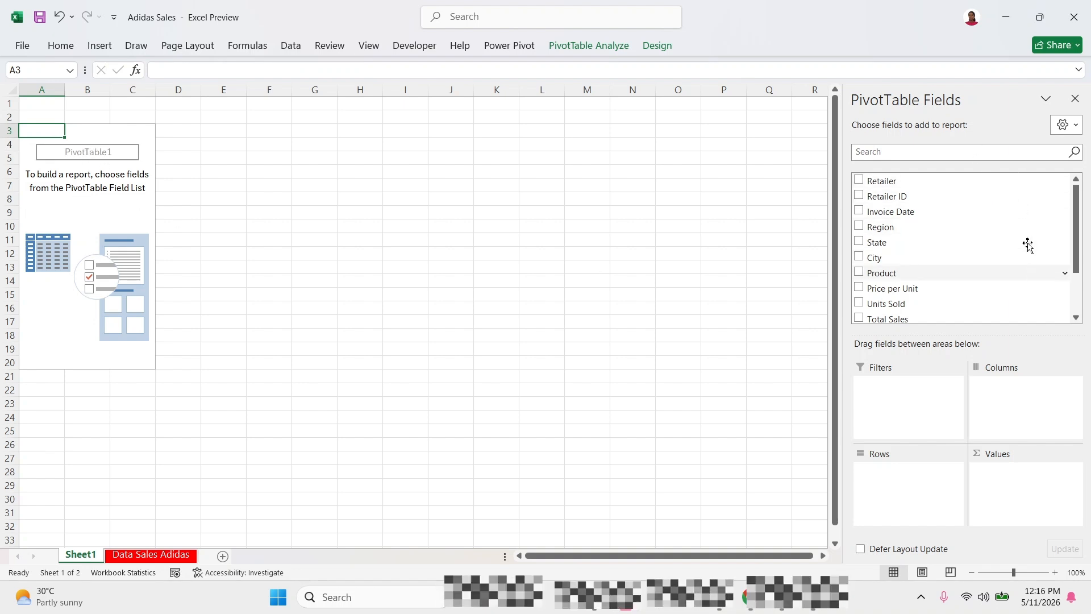
Compare the PivotTable field list with the column headers on the Data Sales Adidas sheet, ending back on Sheet1.
{"action": "mouse_move", "coordinate": [1078, 223]}
{"action": "left_mouse_down"}
{"action": "mouse_move", "coordinate": [1078, 273]}
{"action": "mouse_move", "coordinate": [1078, 216]}
{"action": "left_mouse_up"}
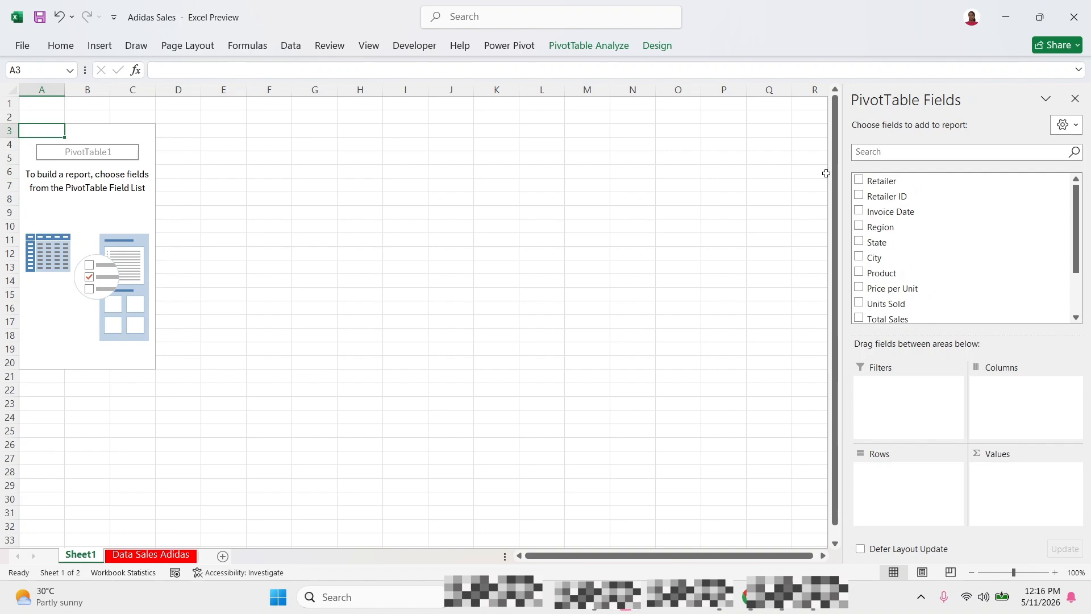
{"action": "left_click", "coordinate": [187, 554]}
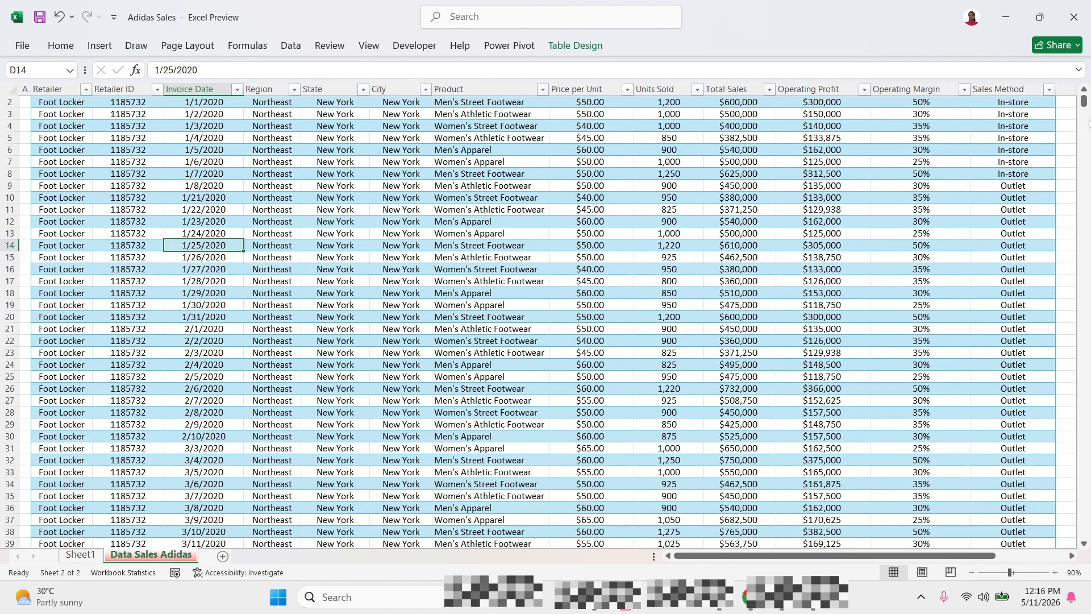
{"action": "scroll", "coordinate": [1083, 104], "scroll_direction": "up", "scroll_amount": 1}
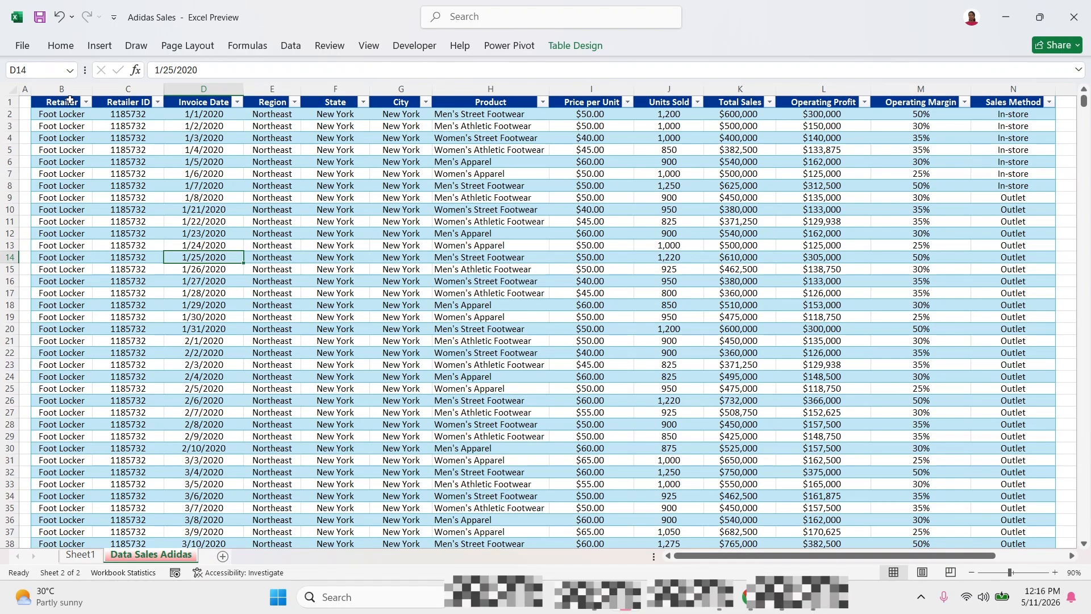
{"action": "left_click", "coordinate": [80, 554]}
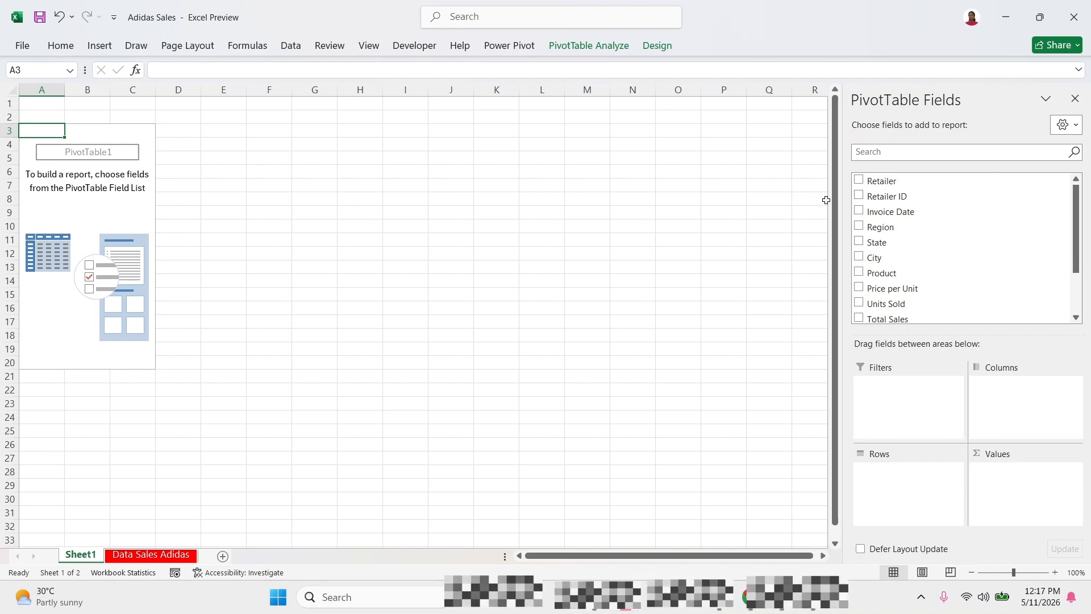
Build the PivotTable with Product as the row field and the sum of Total Sales as values.
{"action": "left_click_drag", "start_coordinate": [884, 275], "coordinate": [885, 485]}
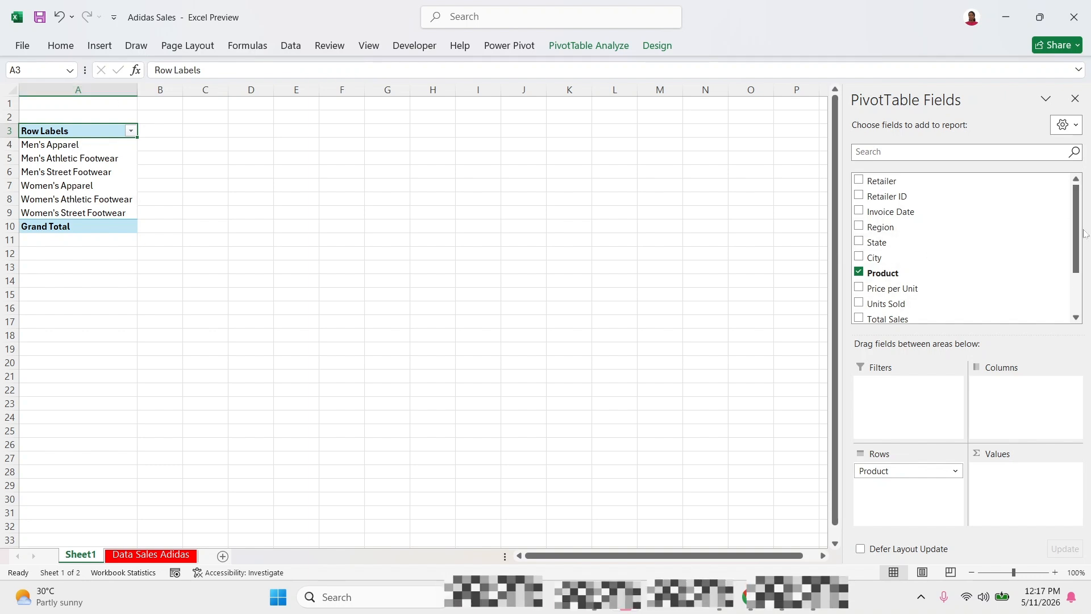
{"action": "scroll", "coordinate": [1069, 250], "scroll_direction": "down", "scroll_amount": 3}
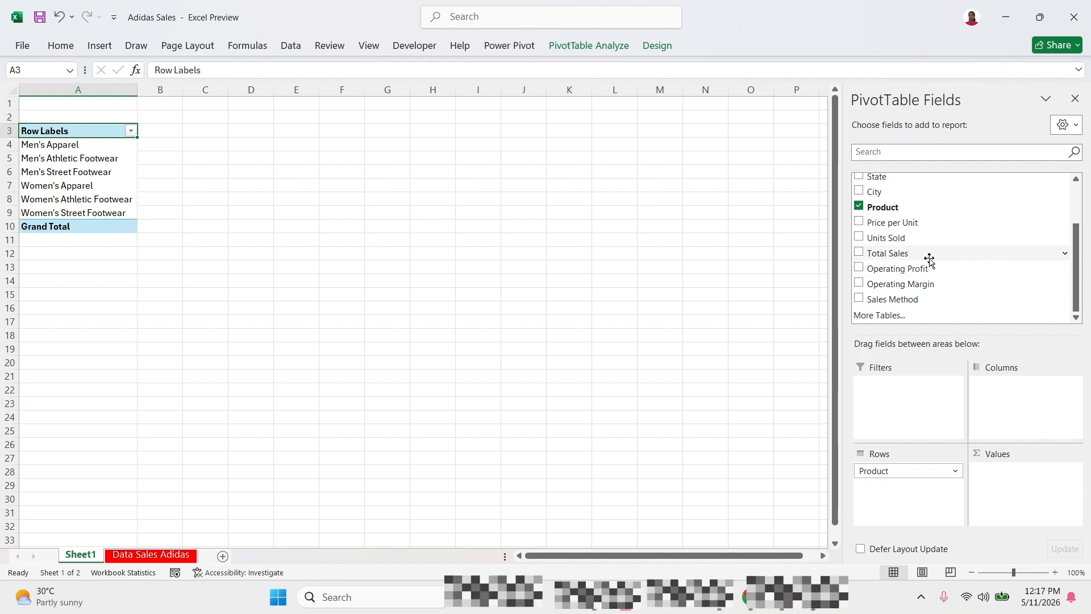
{"action": "left_click_drag", "start_coordinate": [928, 260], "coordinate": [1012, 487]}
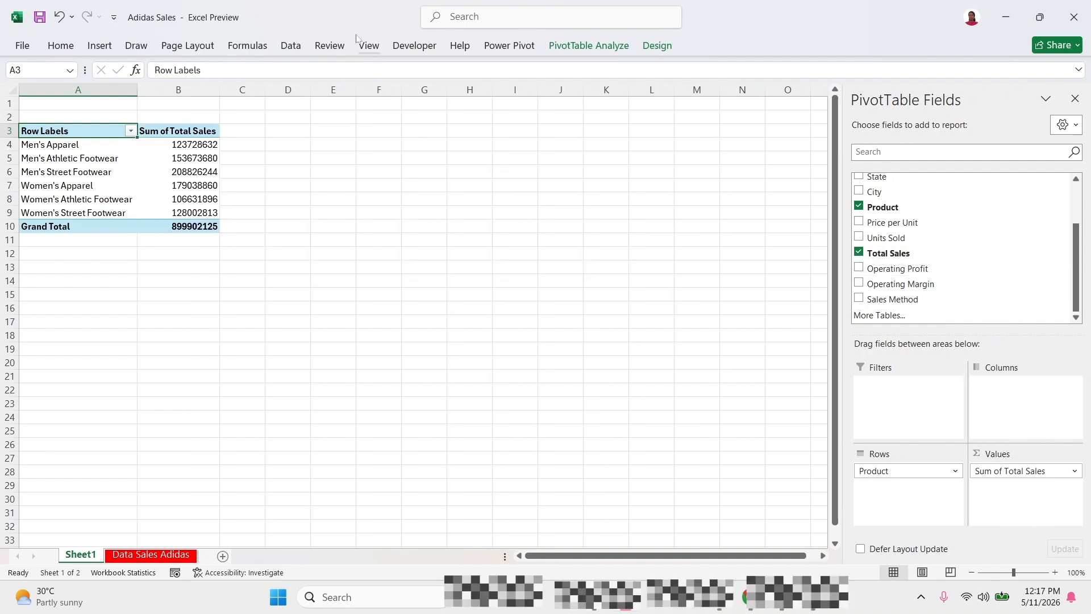
Examine the product rows and their sales totals in the PivotTable.
{"action": "left_click", "coordinate": [188, 148]}
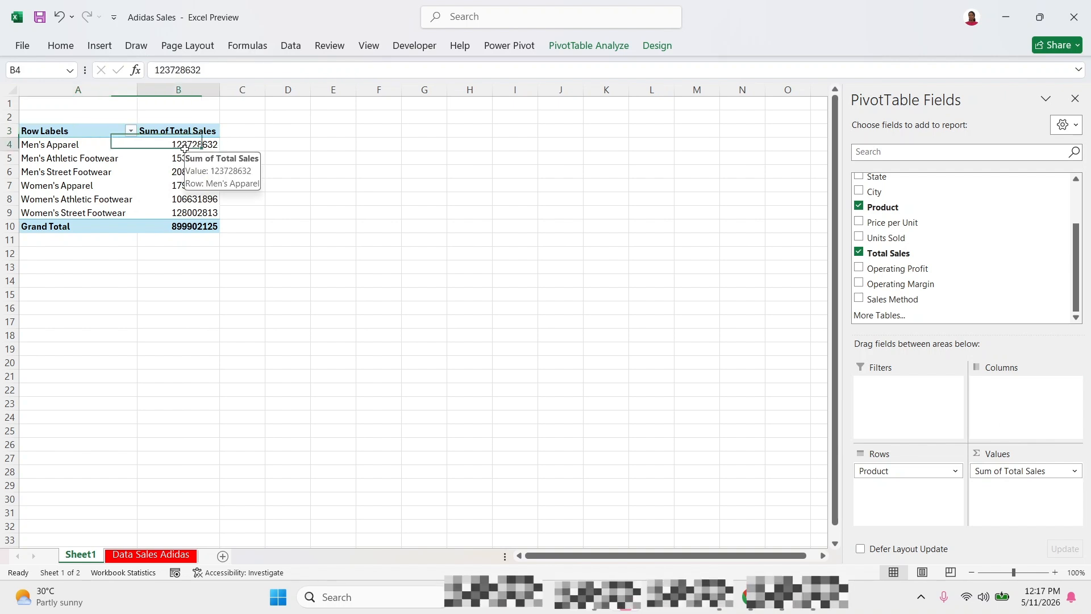
{"action": "left_click", "coordinate": [193, 169]}
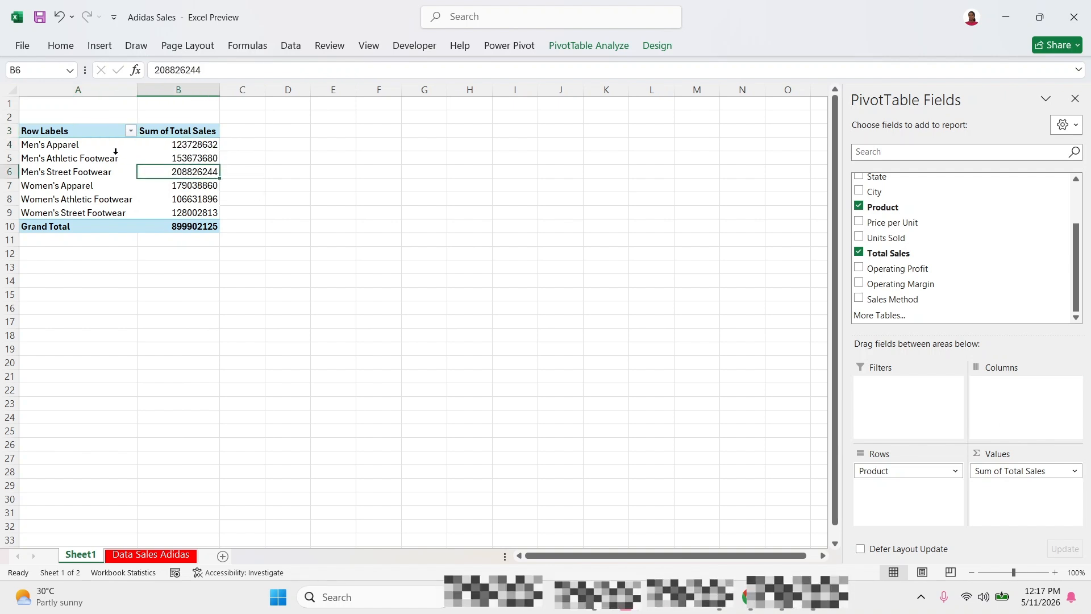
{"action": "left_click", "coordinate": [98, 145]}
{"action": "left_click", "coordinate": [103, 172]}
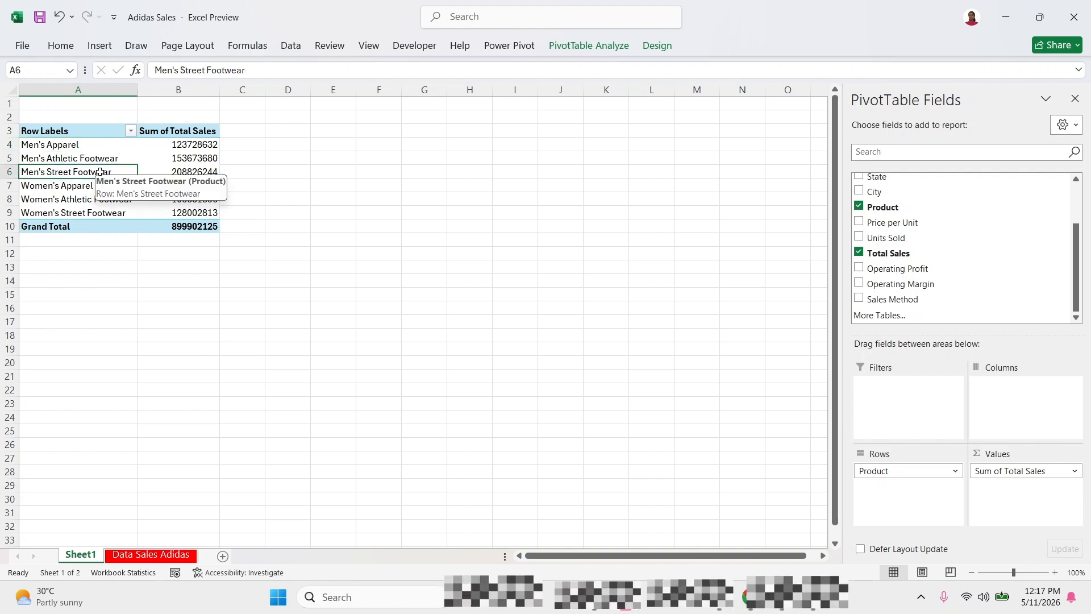
{"action": "left_click", "coordinate": [85, 149]}
{"action": "left_click_drag", "start_coordinate": [74, 185], "coordinate": [72, 194]}
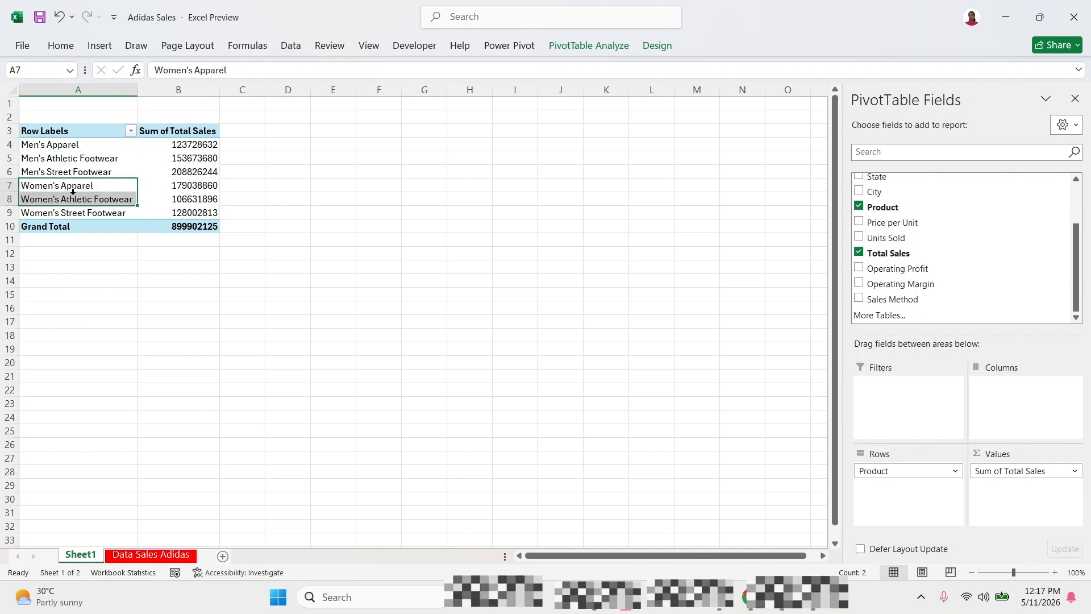
Sort the PivotTable's products by Sum of Total Sales from largest to smallest and check the order.
{"action": "left_click", "coordinate": [167, 153]}
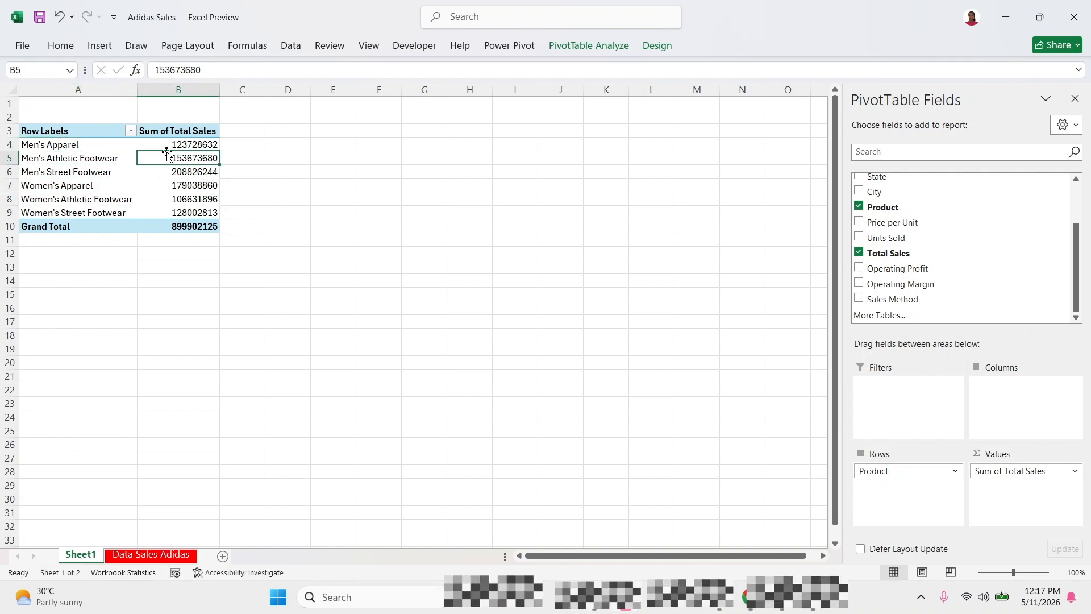
{"action": "right_click", "coordinate": [170, 157]}
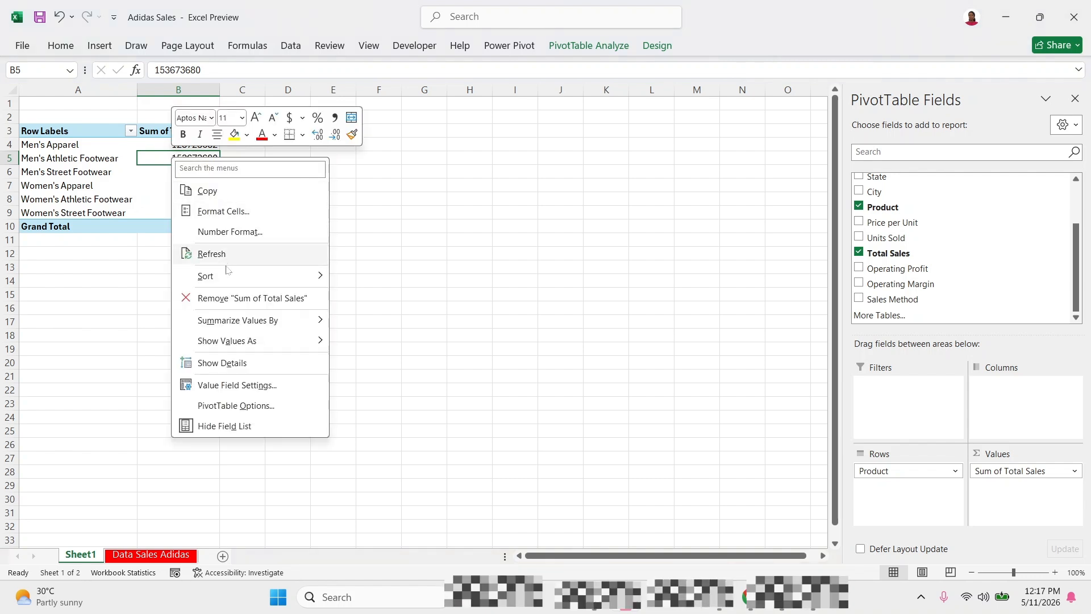
{"action": "mouse_move", "coordinate": [236, 277]}
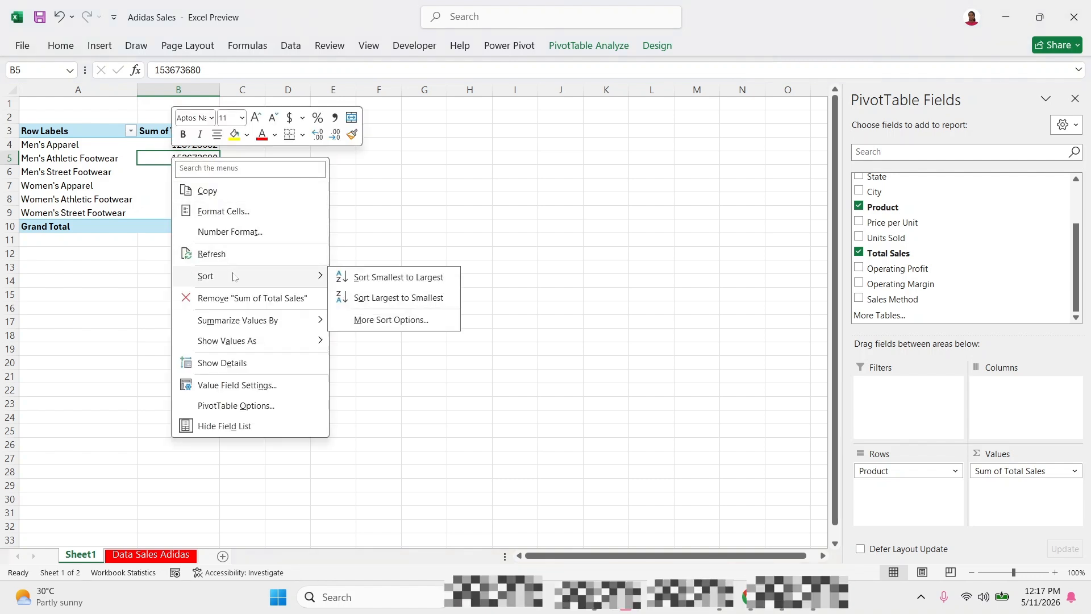
{"action": "left_click", "coordinate": [414, 299]}
{"action": "left_click", "coordinate": [203, 145]}
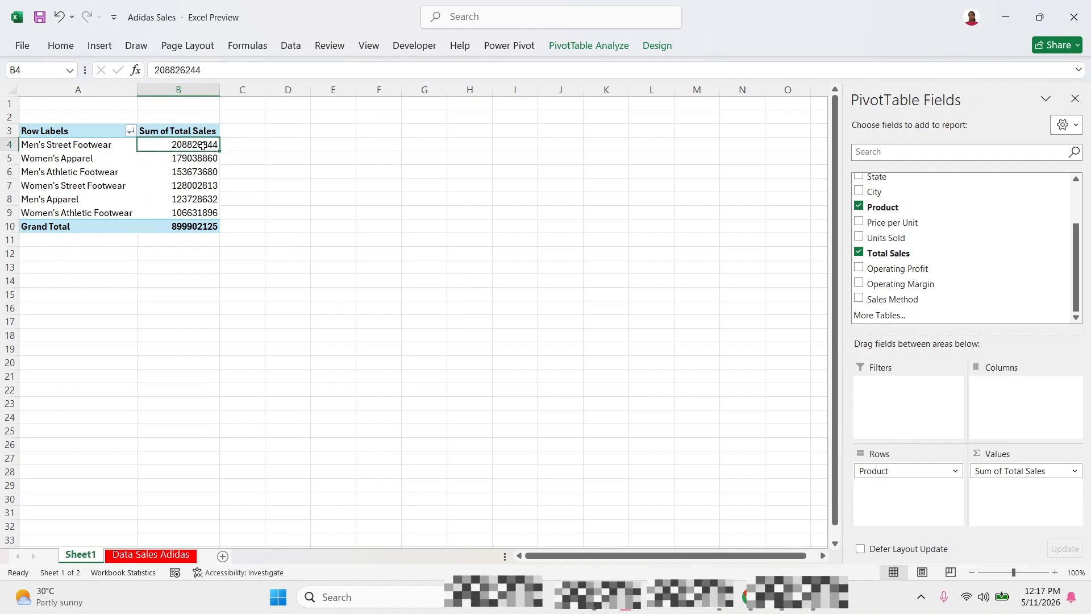
{"action": "left_click", "coordinate": [195, 211]}
{"action": "left_click", "coordinate": [191, 149]}
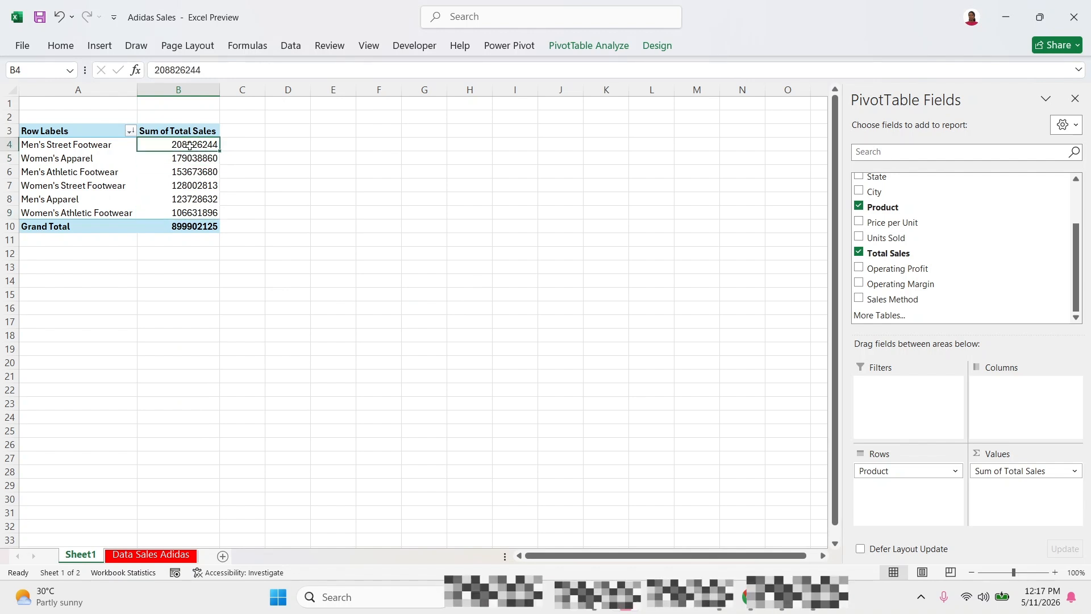
Format the Sum of Total Sales values, including the grand total, as Currency with the ₦ Fulah (Nigeria) symbol and 0 decimal places.
{"action": "left_click_drag", "start_coordinate": [180, 144], "coordinate": [188, 228]}
{"action": "right_click", "coordinate": [189, 190]}
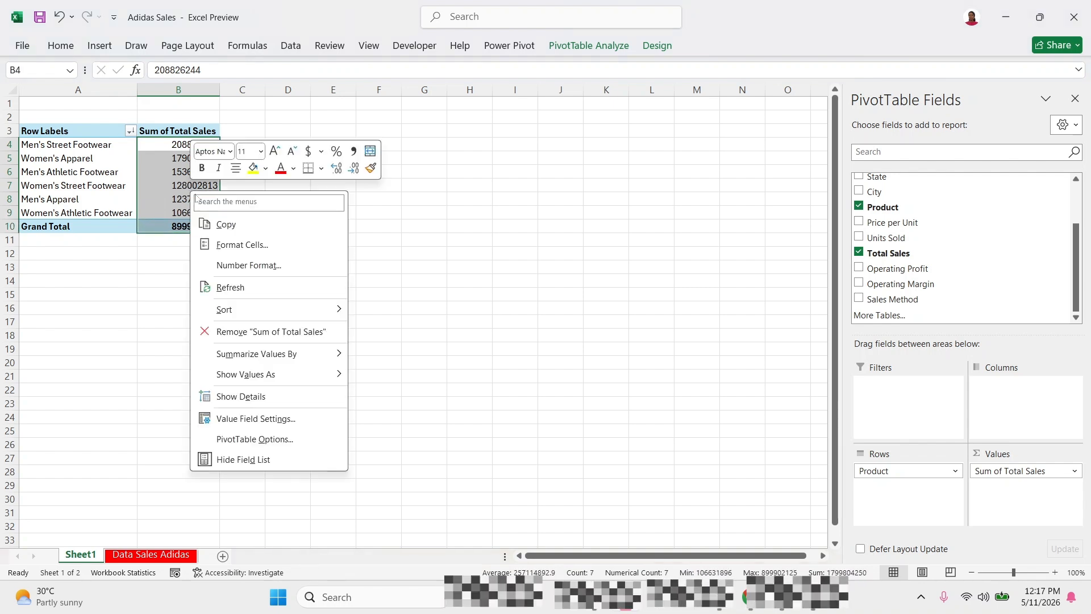
{"action": "mouse_move", "coordinate": [259, 311]}
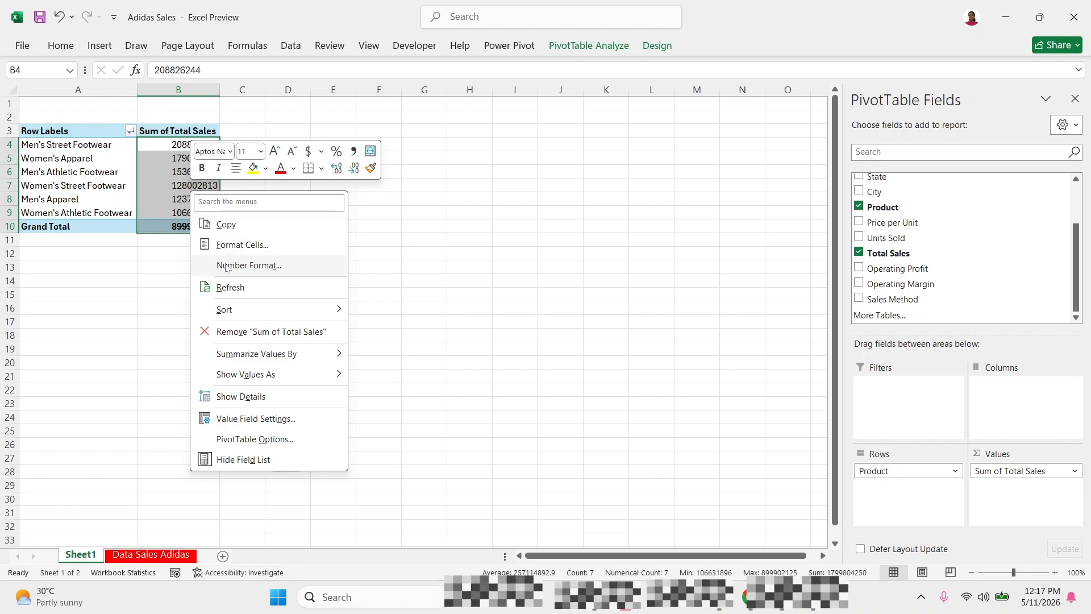
{"action": "left_click", "coordinate": [231, 246]}
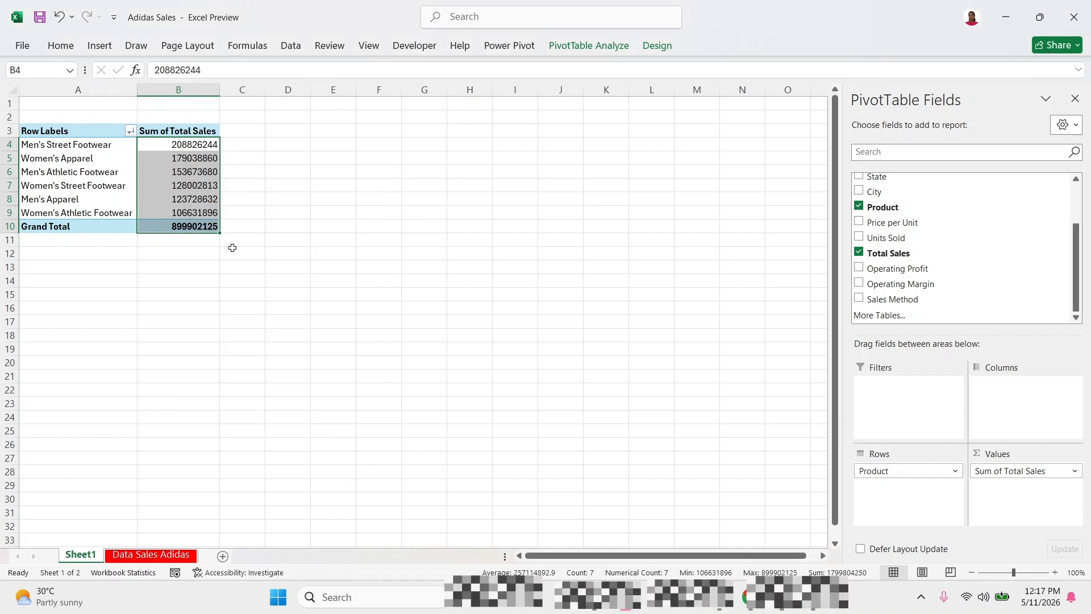
{"action": "left_click", "coordinate": [80, 147]}
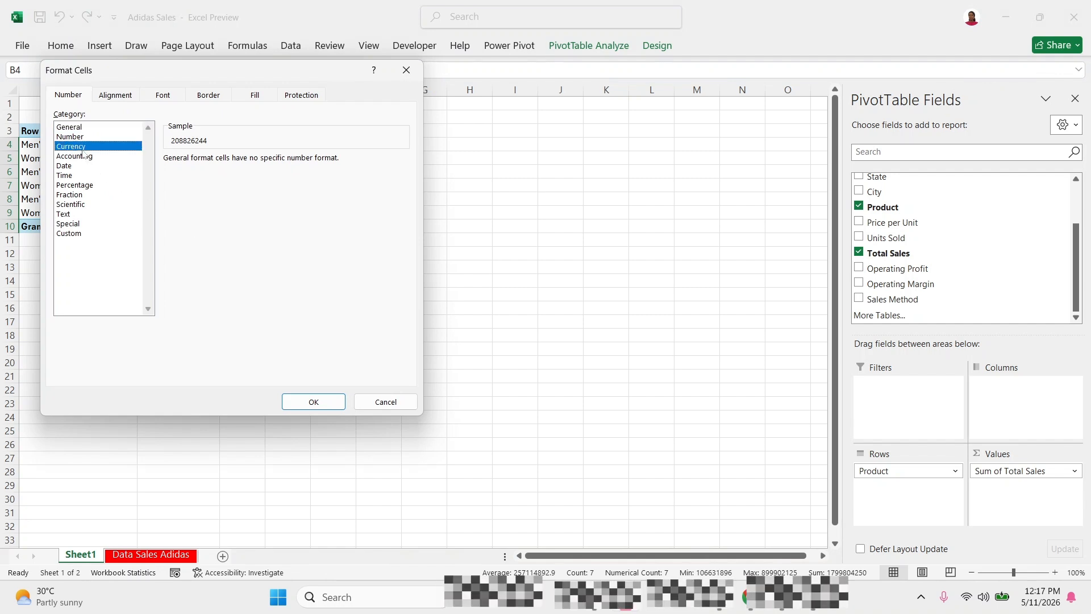
{"action": "left_click", "coordinate": [240, 178]}
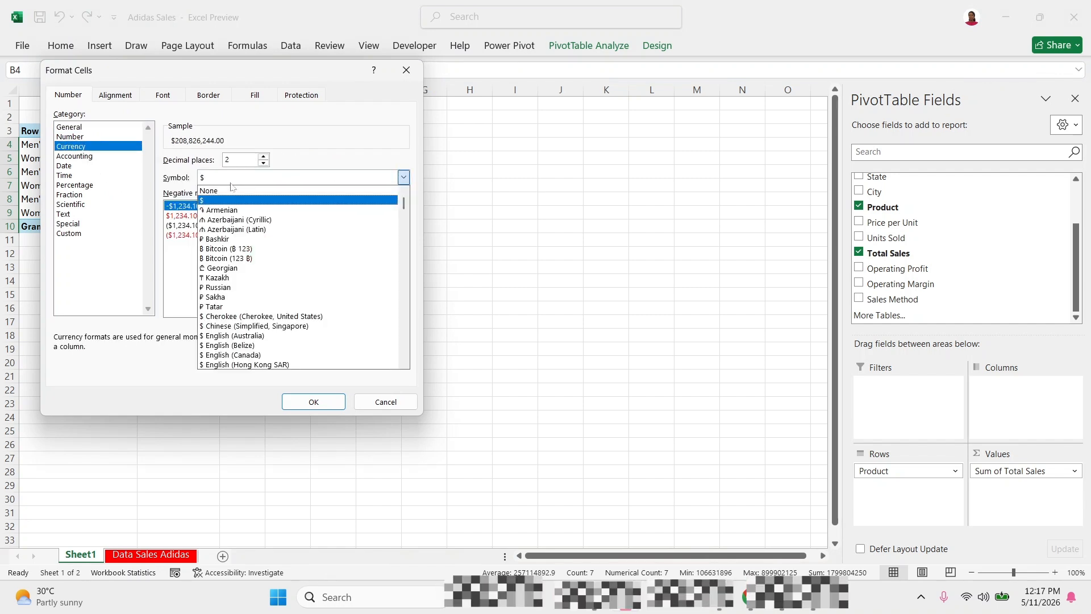
{"action": "scroll", "coordinate": [401, 210], "scroll_direction": "down", "scroll_amount": 12}
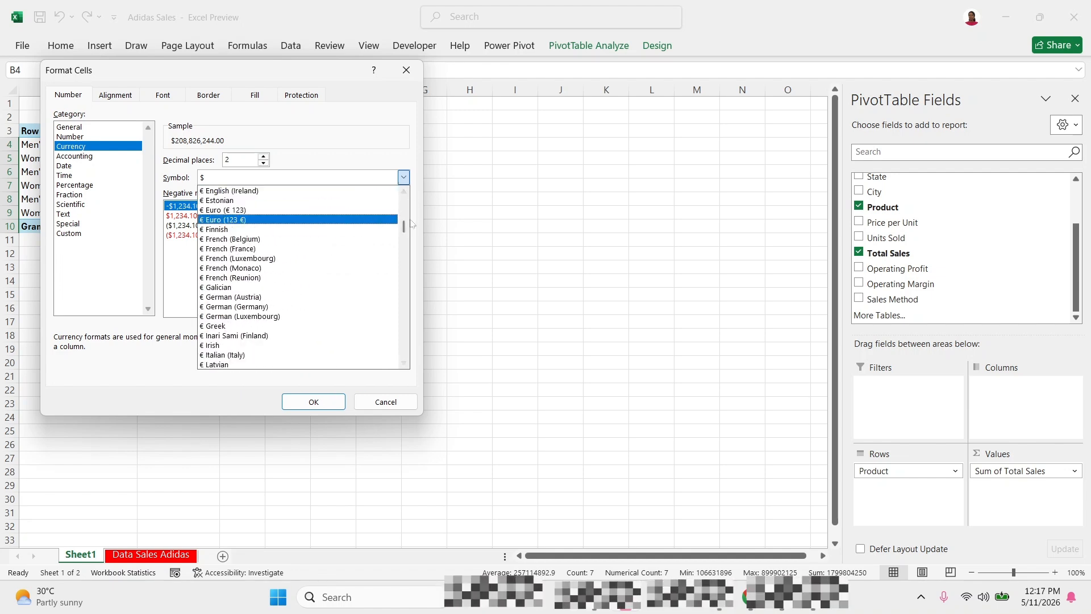
{"action": "scroll", "coordinate": [404, 221], "scroll_direction": "up", "scroll_amount": 10}
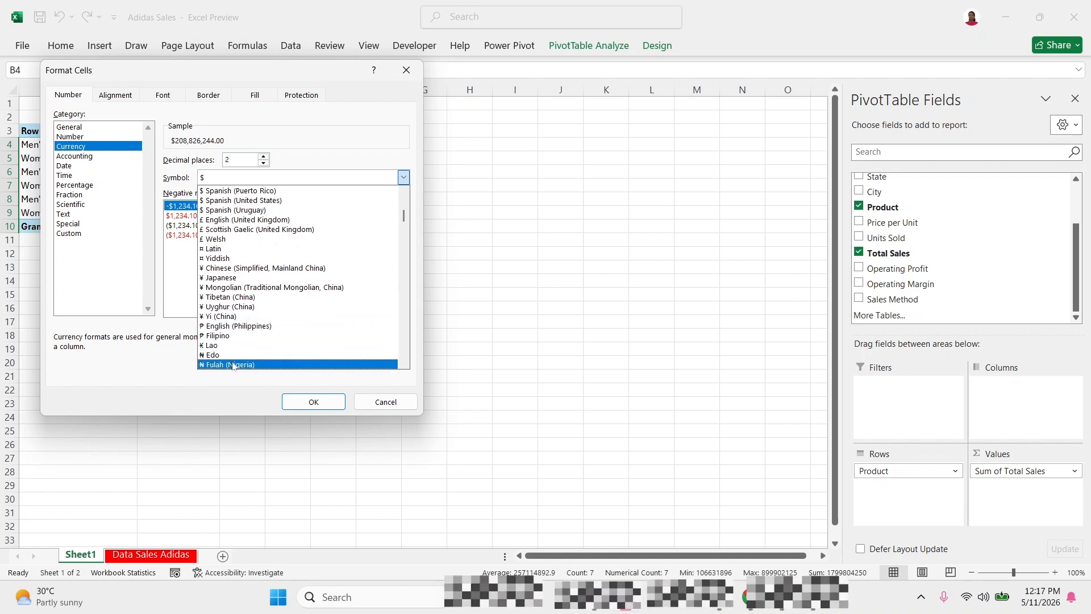
{"action": "left_click", "coordinate": [236, 365]}
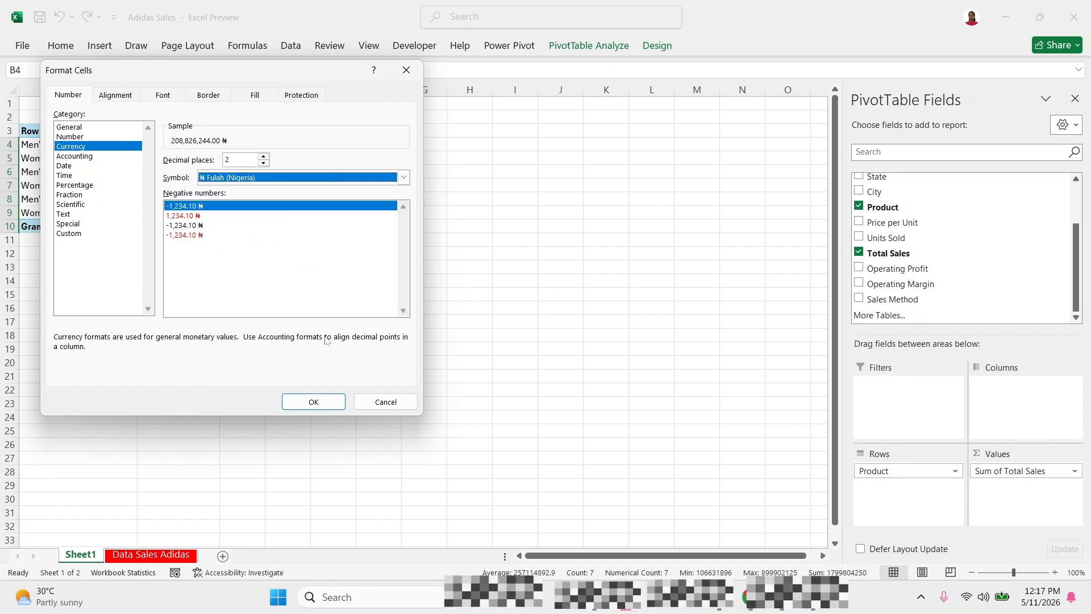
{"action": "left_click", "coordinate": [264, 163]}
{"action": "left_click", "coordinate": [263, 163]}
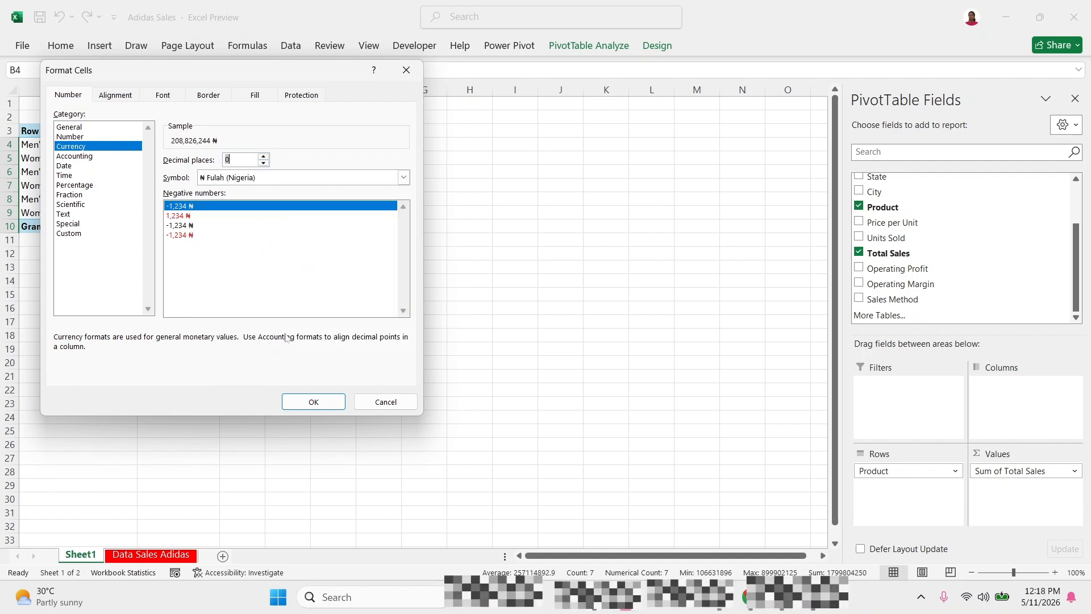
{"action": "left_click", "coordinate": [313, 403]}
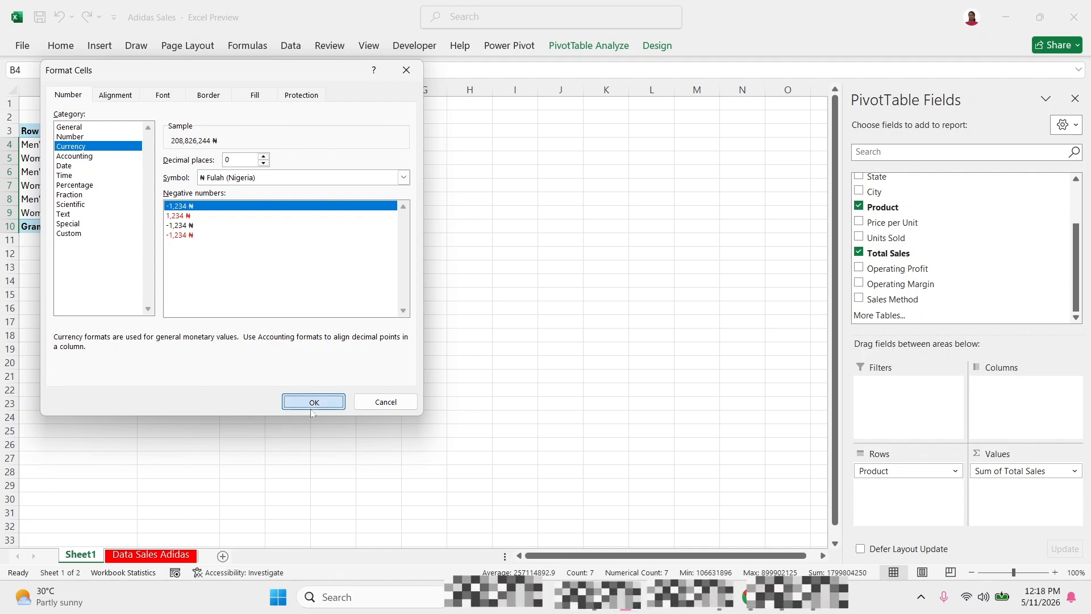
{"action": "left_click", "coordinate": [245, 184]}
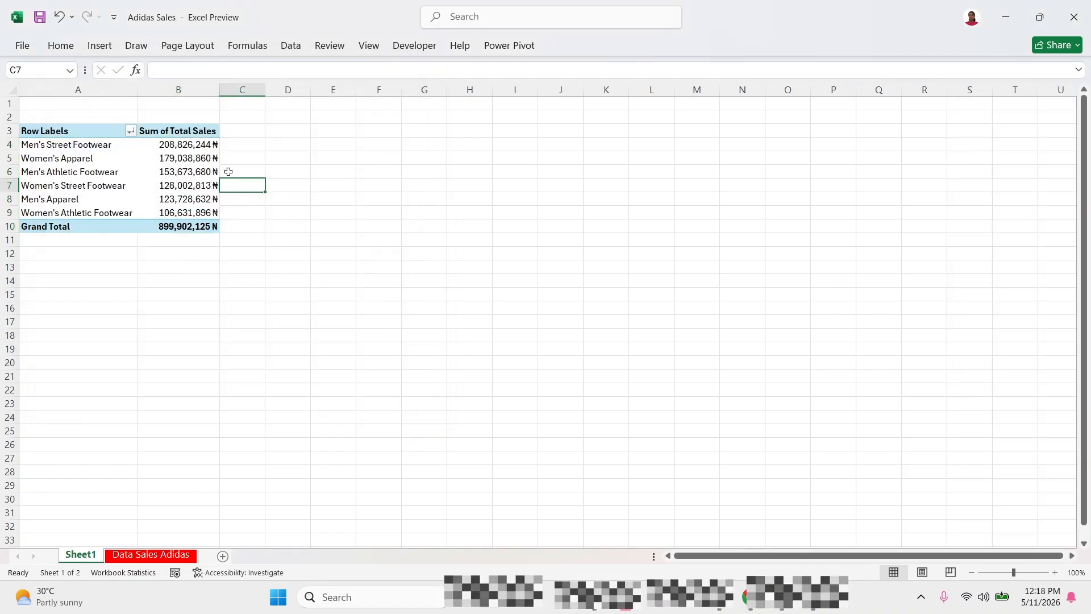
Change the currency symbol of the Sum of Total Sales values, including the grand total, to ₦ Hausa.
{"action": "left_click", "coordinate": [190, 144]}
{"action": "left_click_drag", "start_coordinate": [195, 170], "coordinate": [199, 222]}
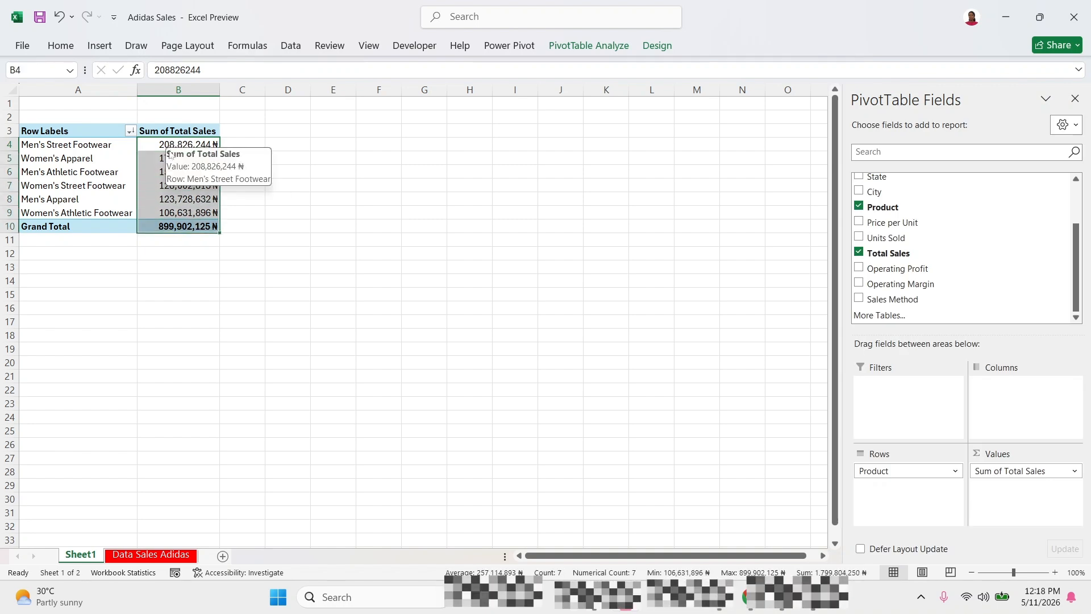
{"action": "right_click", "coordinate": [146, 145]}
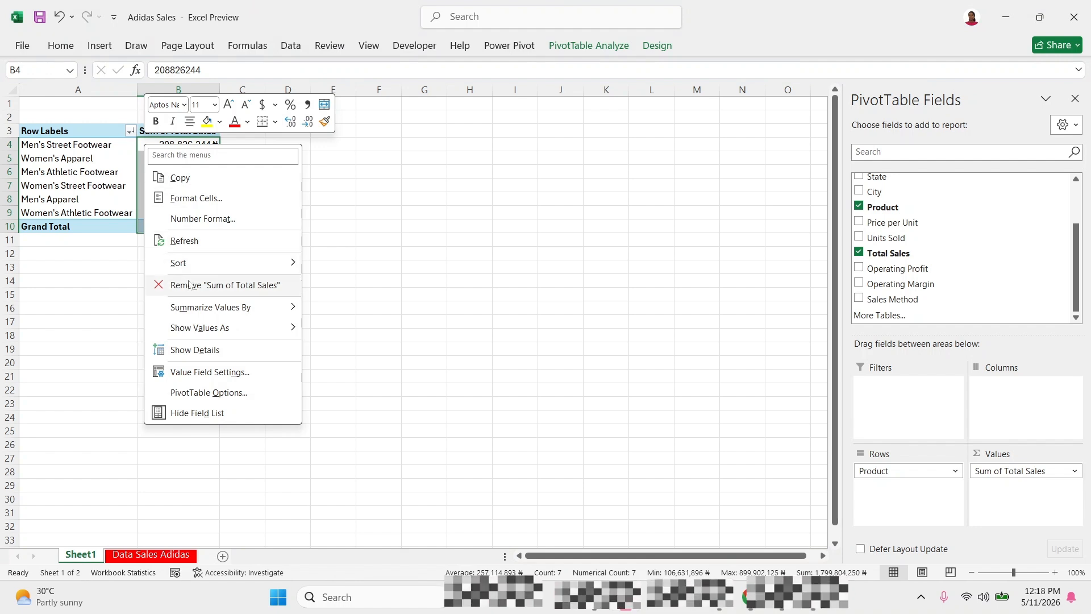
{"action": "left_click", "coordinate": [187, 220]}
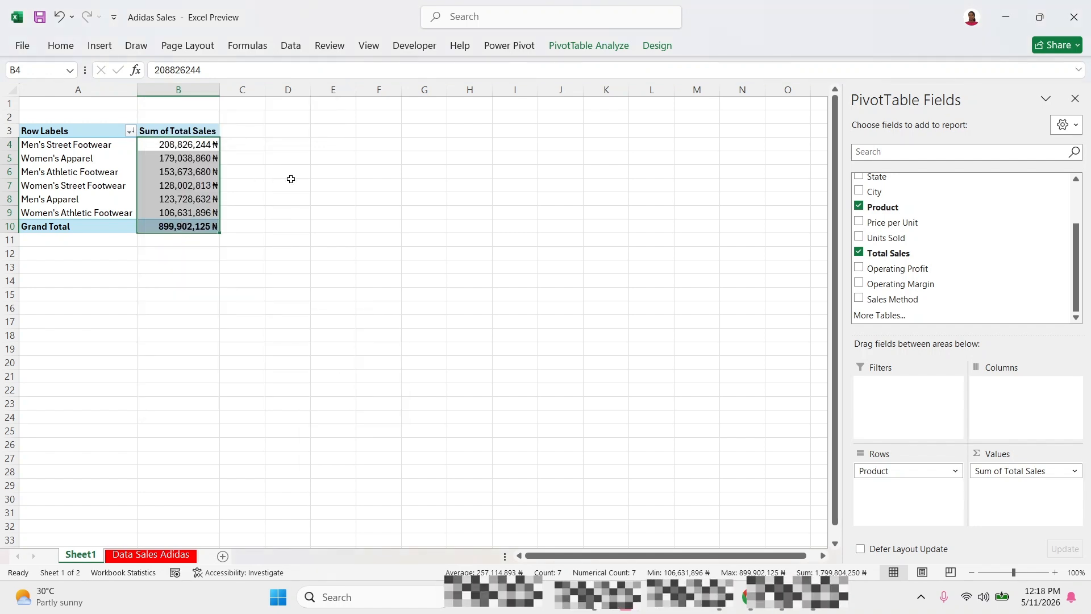
{"action": "left_click", "coordinate": [368, 152]}
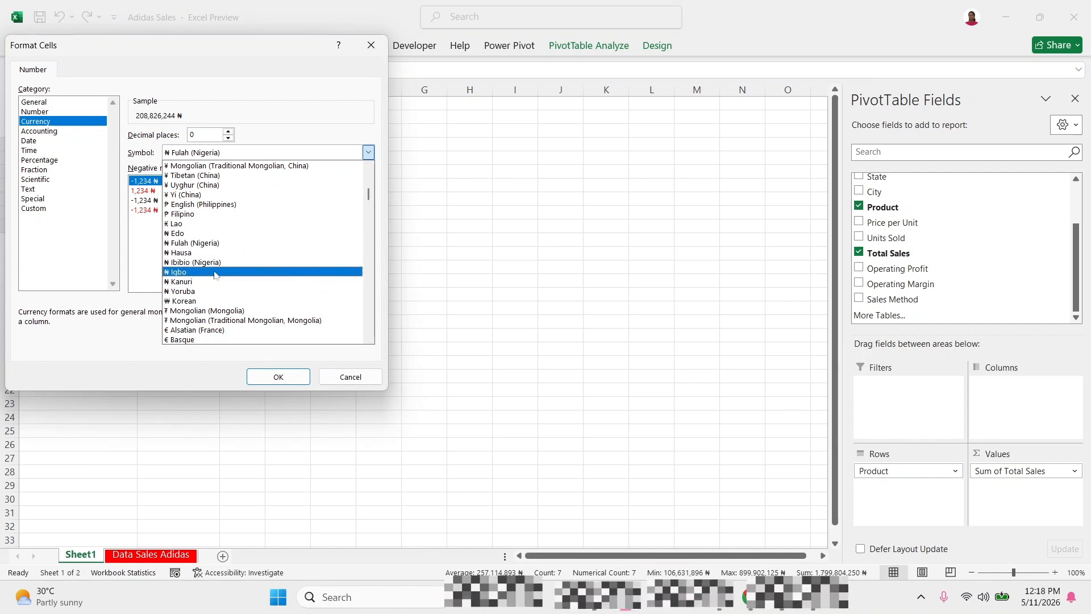
{"action": "left_click", "coordinate": [192, 254]}
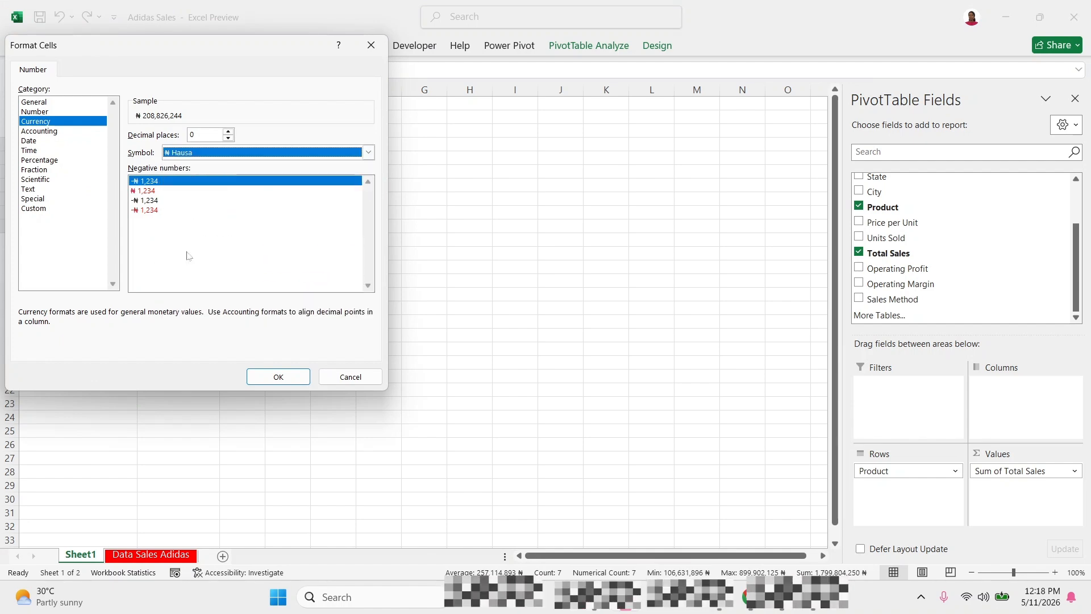
{"action": "left_click", "coordinate": [277, 376]}
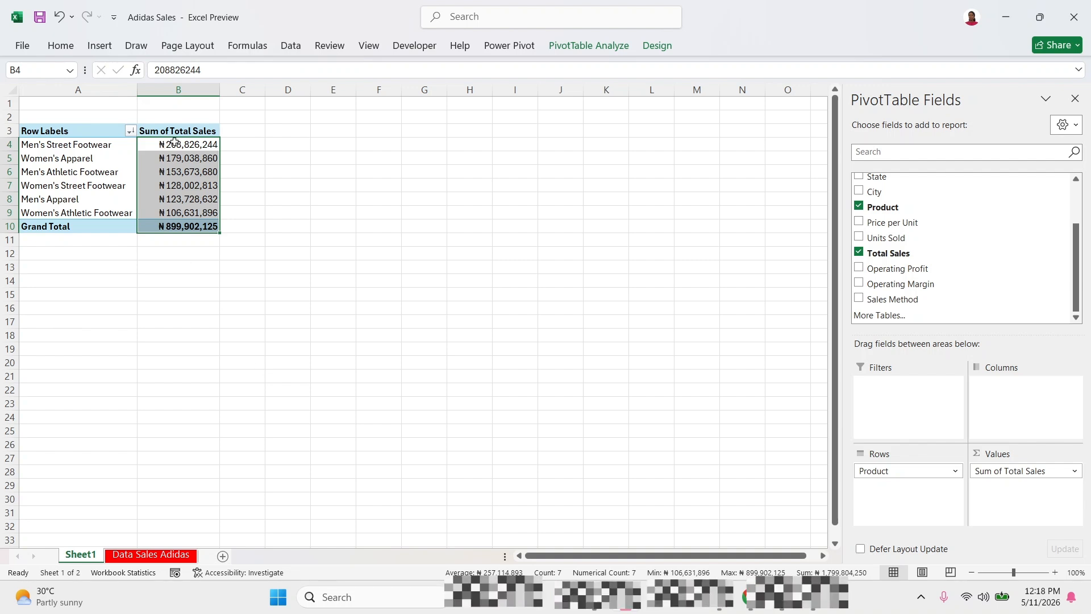
Examine the currency-formatted sales totals against the product names in the PivotTable.
{"action": "left_click", "coordinate": [176, 171]}
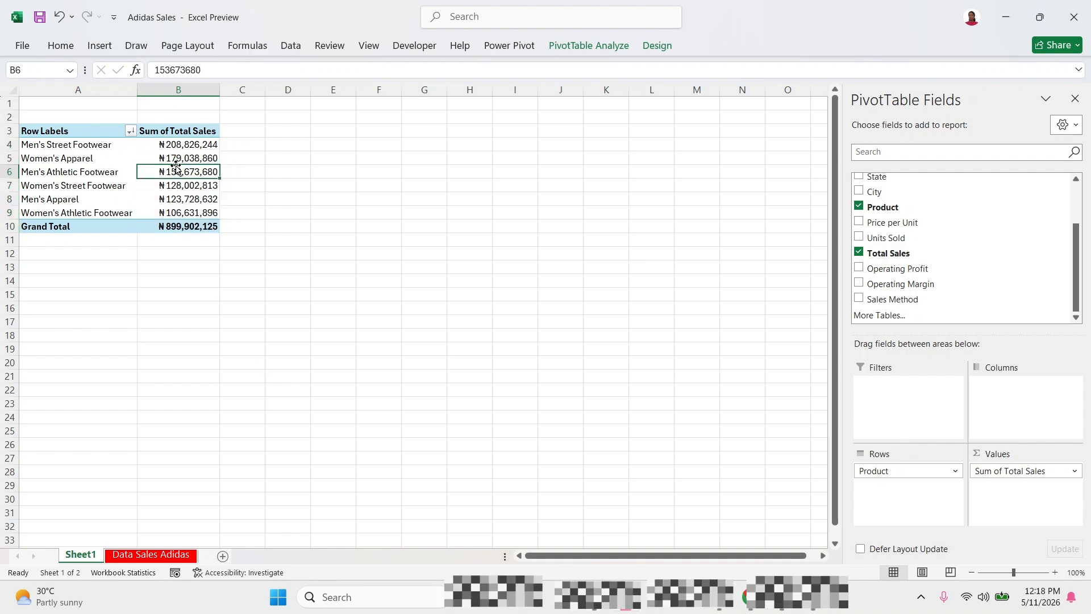
{"action": "left_click", "coordinate": [167, 187]}
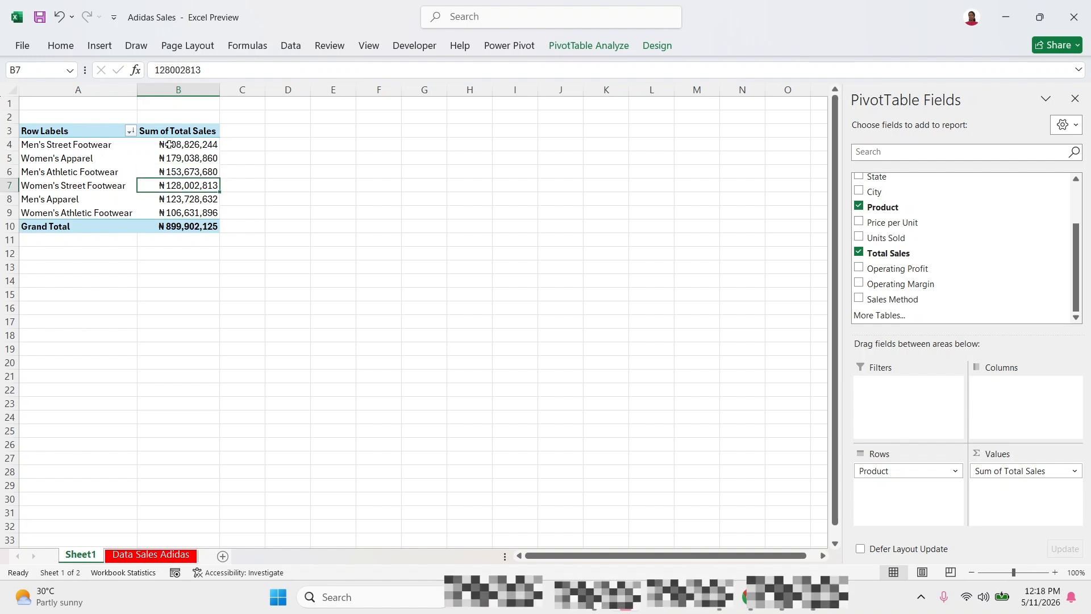
{"action": "left_click", "coordinate": [194, 172]}
{"action": "left_click", "coordinate": [195, 252]}
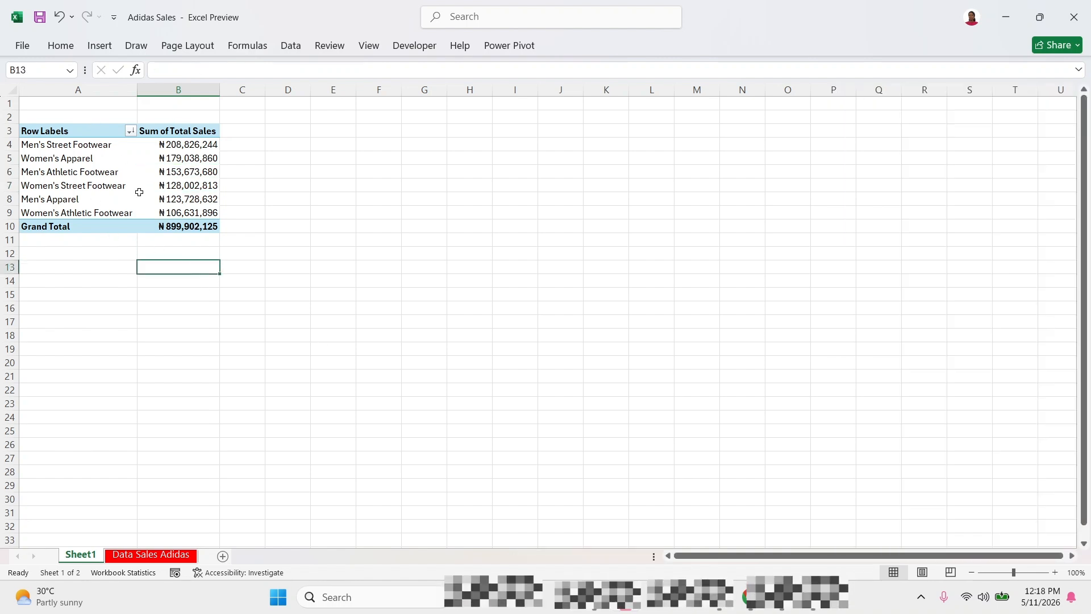
{"action": "left_click", "coordinate": [172, 153]}
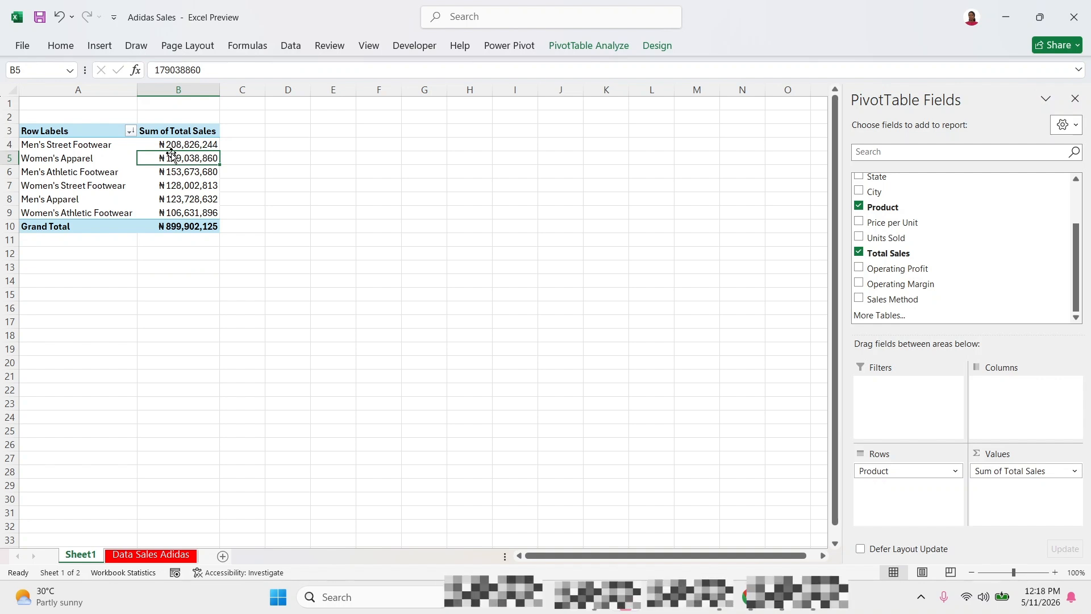
{"action": "left_click", "coordinate": [103, 153]}
{"action": "left_click", "coordinate": [163, 181]}
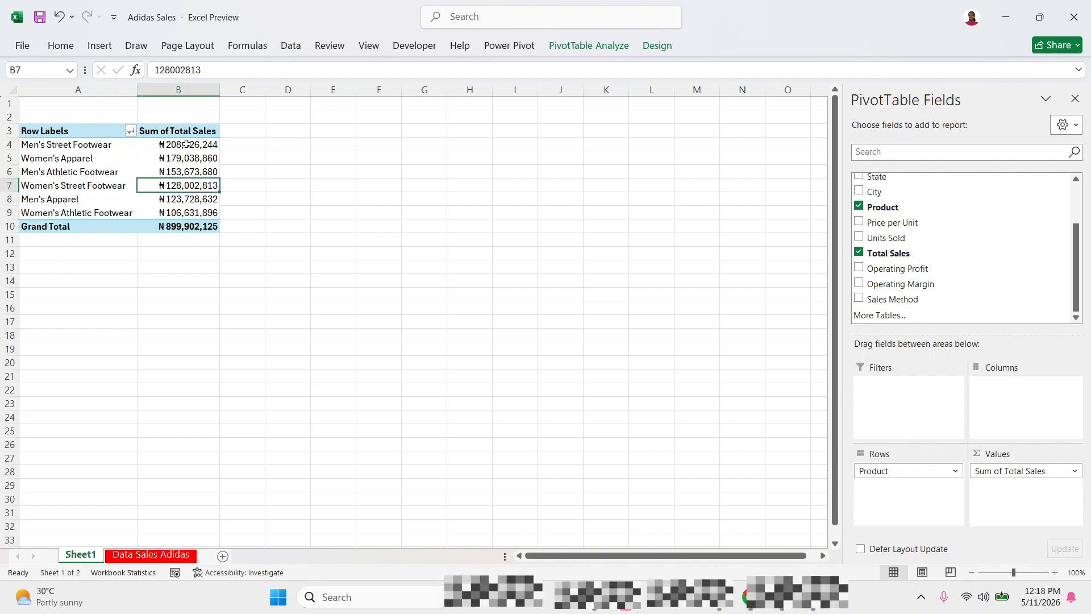
{"action": "left_click", "coordinate": [186, 145]}
{"action": "left_click", "coordinate": [91, 153]}
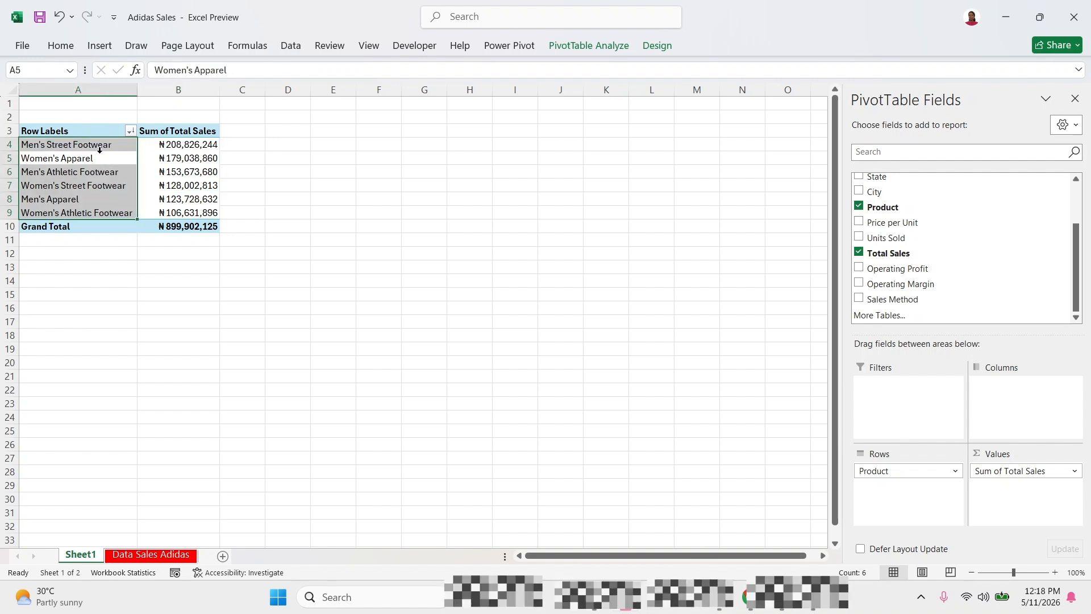
{"action": "left_click", "coordinate": [100, 149]}
{"action": "left_click", "coordinate": [166, 146]}
{"action": "left_click", "coordinate": [163, 188]}
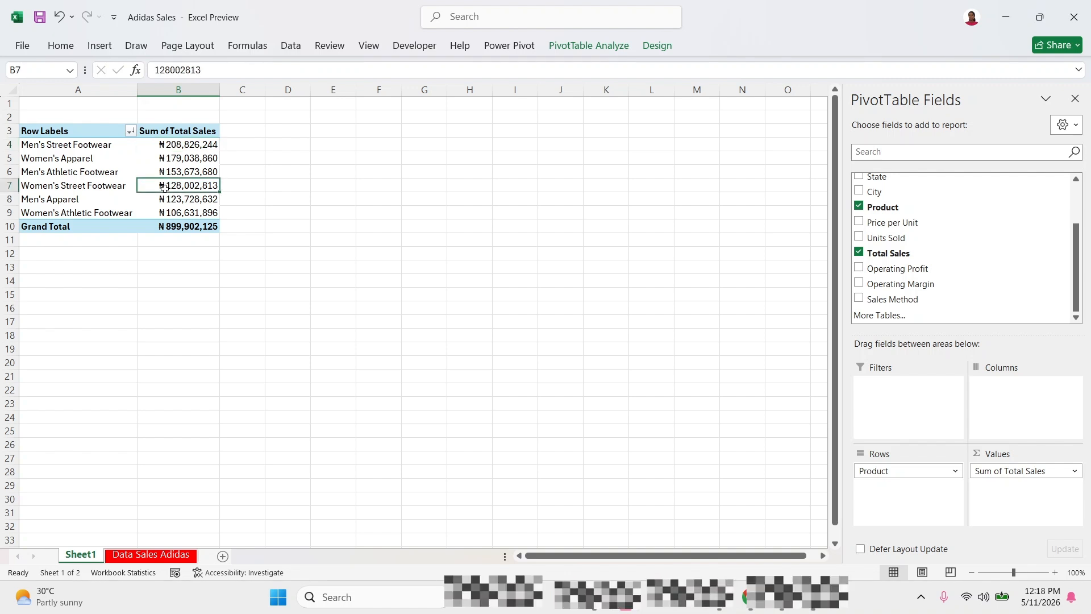
Insert a Clustered Column PivotChart based on the product sales PivotTable.
{"action": "left_click", "coordinate": [92, 158]}
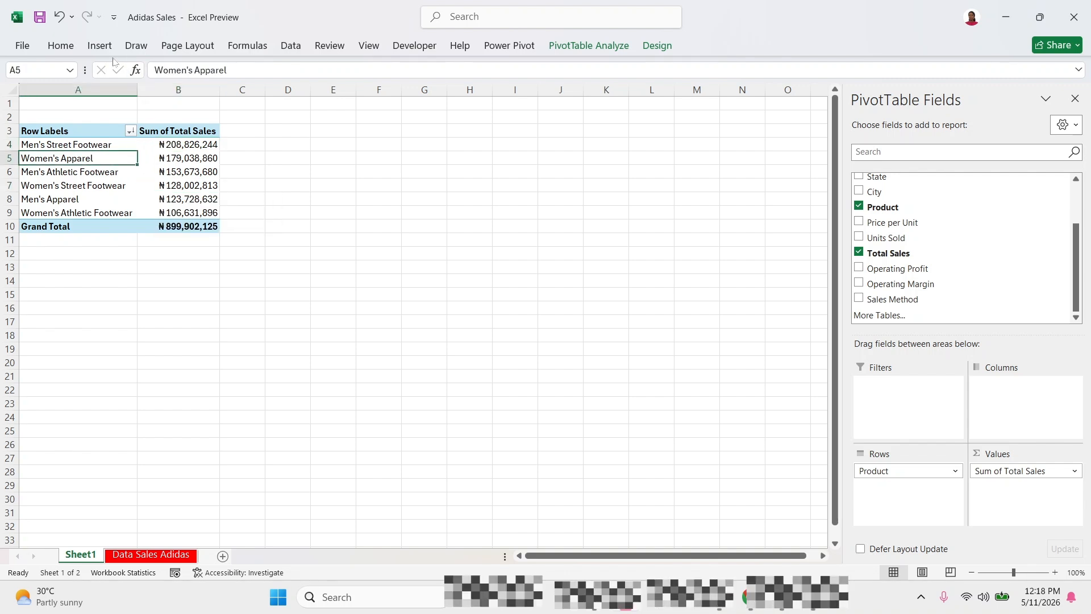
{"action": "left_click", "coordinate": [100, 47]}
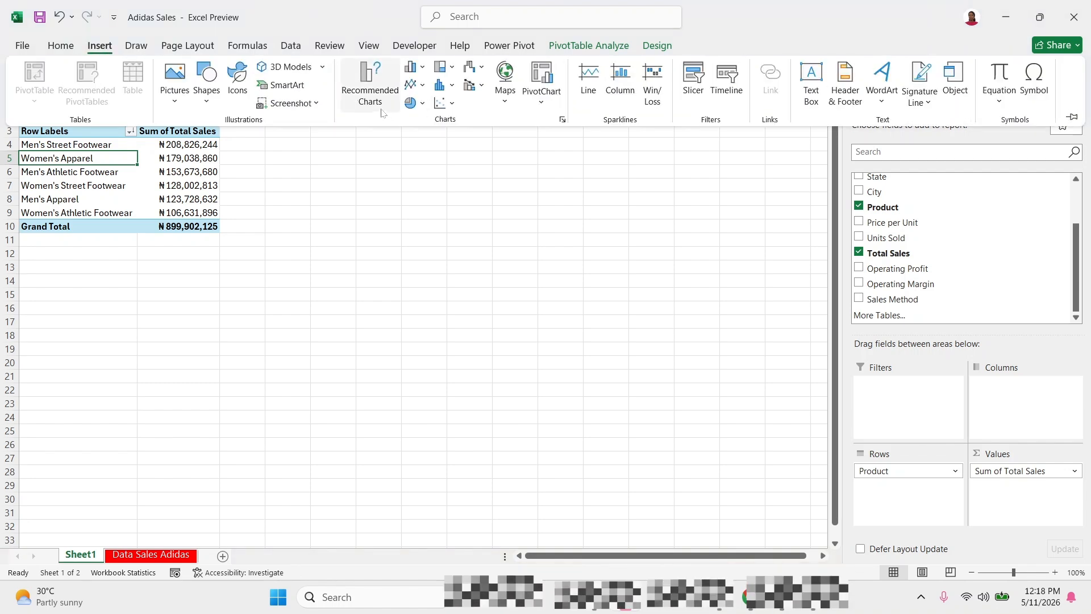
{"action": "left_click", "coordinate": [370, 91]}
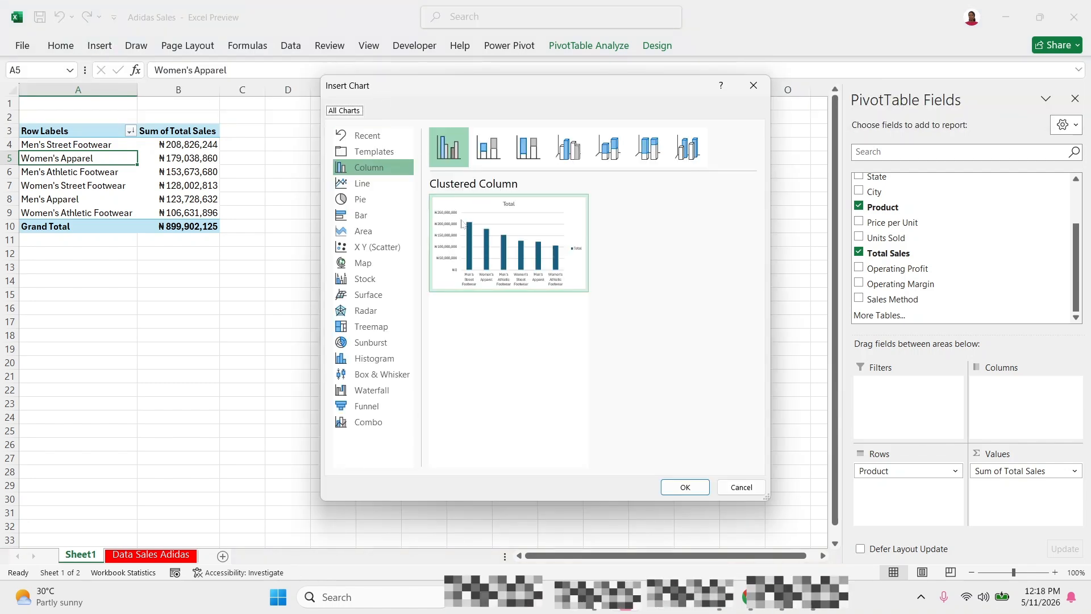
{"action": "mouse_move", "coordinate": [484, 255]}
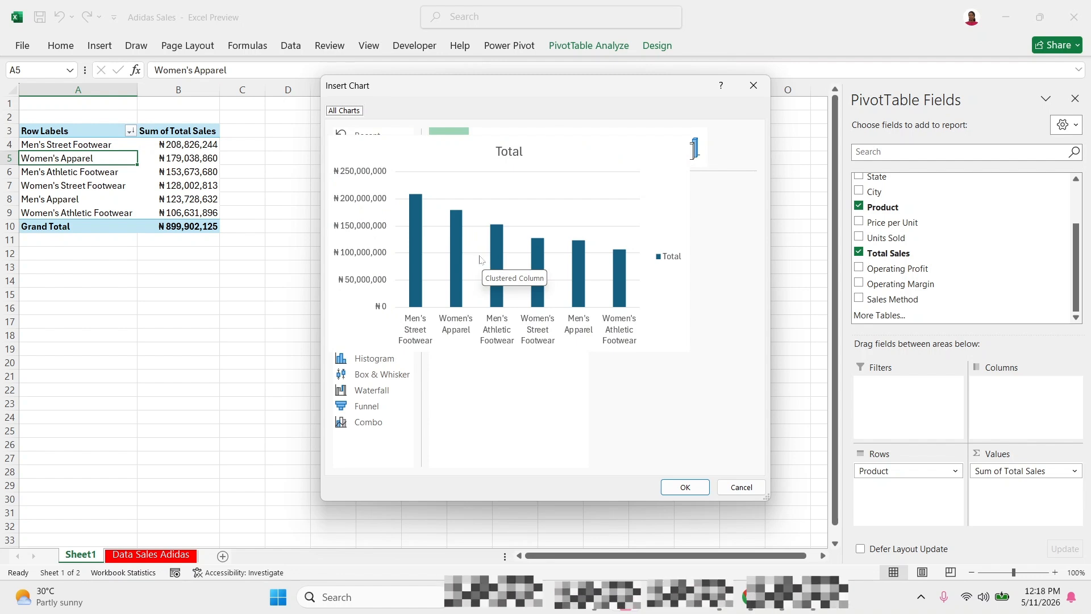
{"action": "left_click", "coordinate": [366, 215]}
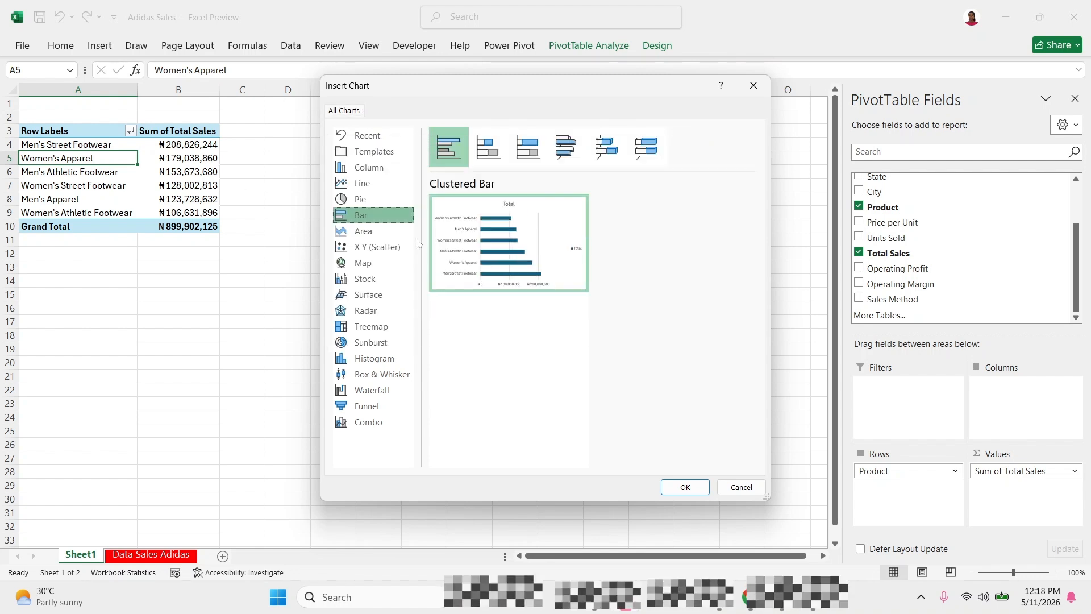
{"action": "left_click", "coordinate": [380, 174]}
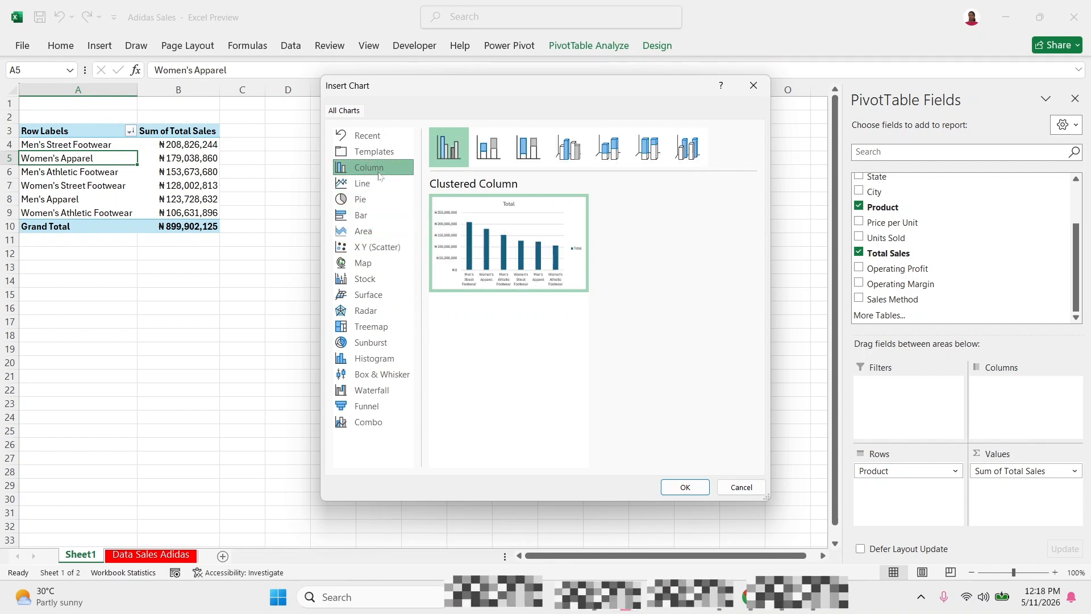
{"action": "left_click", "coordinate": [685, 487]}
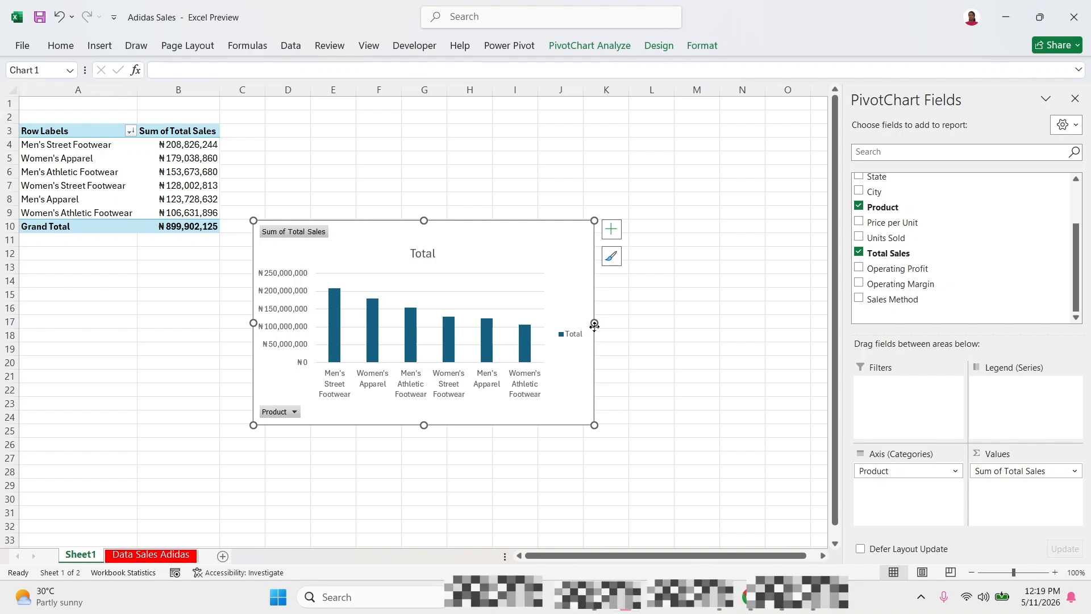
Widen the PivotChart to span columns C to N and place it beside the PivotTable.
{"action": "left_click_drag", "start_coordinate": [594, 323], "coordinate": [733, 299]}
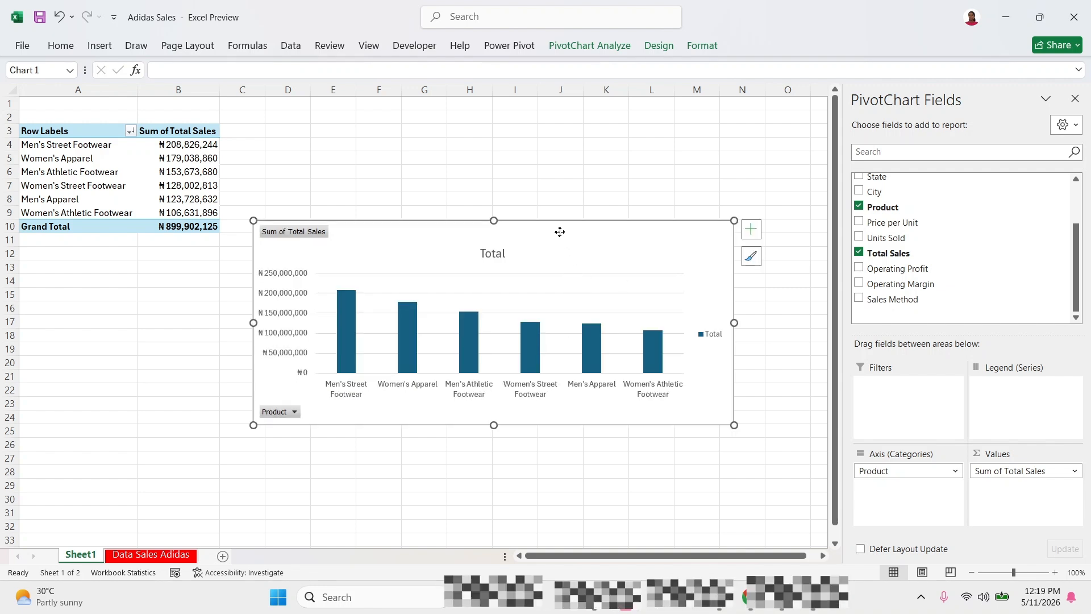
{"action": "left_click_drag", "start_coordinate": [560, 232], "coordinate": [568, 114]}
{"action": "left_click", "coordinate": [307, 193]}
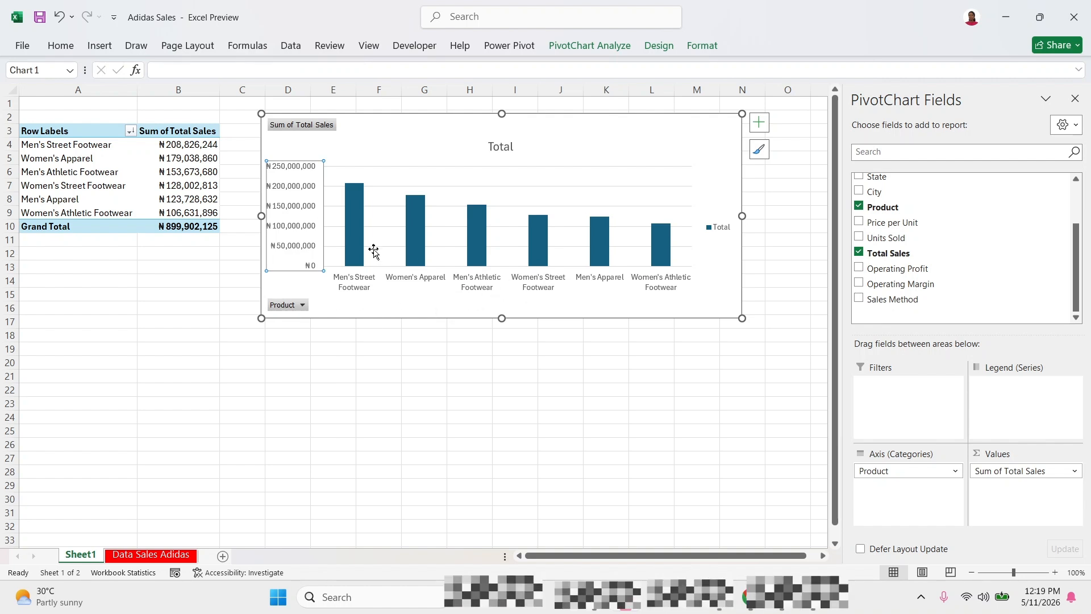
{"action": "left_click_drag", "start_coordinate": [257, 222], "coordinate": [240, 221]}
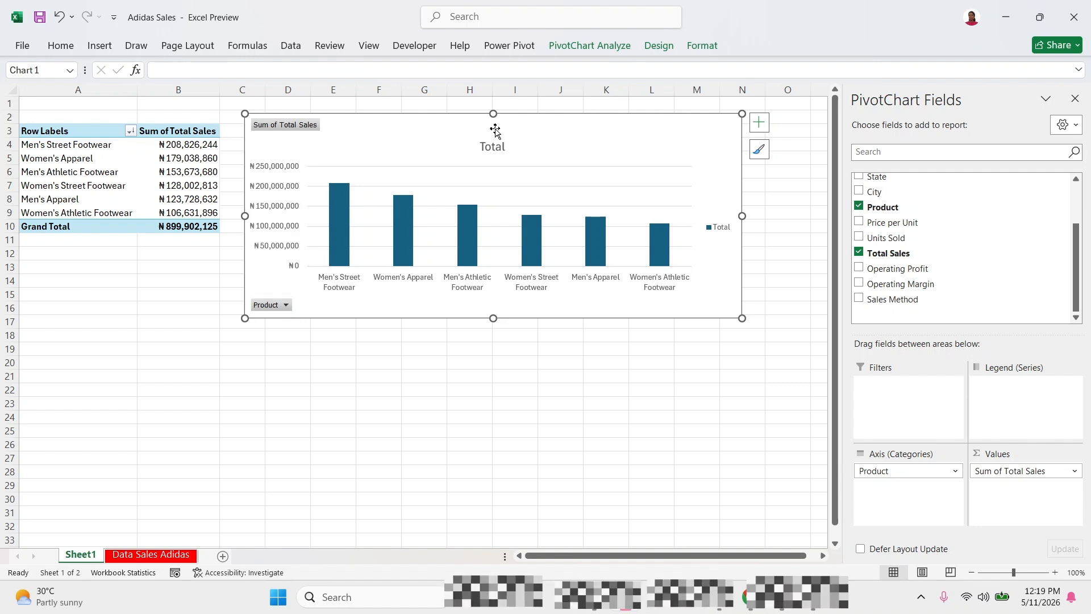
{"action": "left_click_drag", "start_coordinate": [497, 135], "coordinate": [522, 131]}
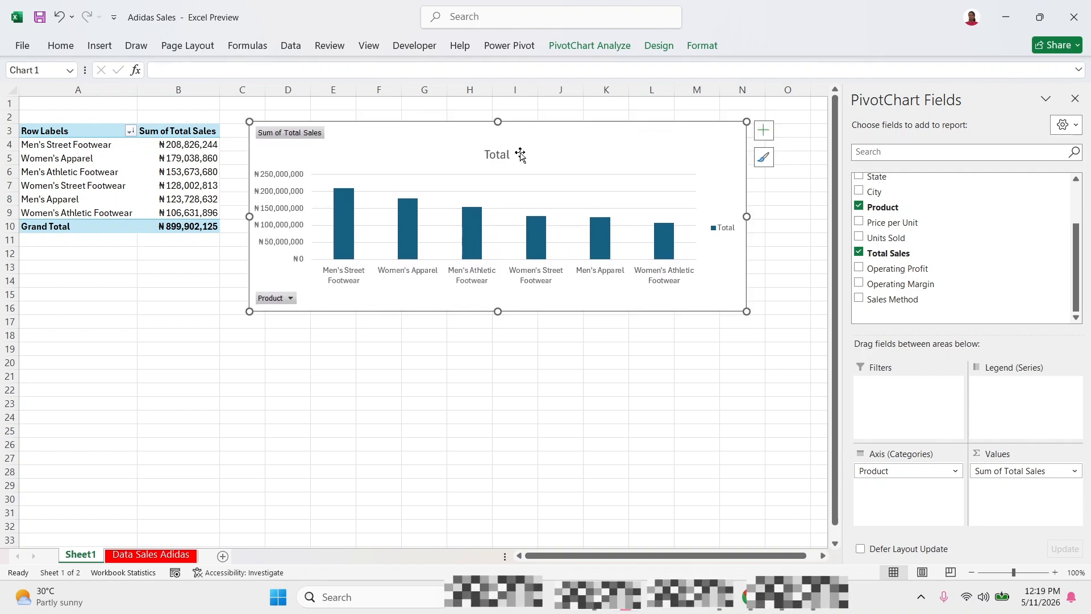
{"action": "left_click", "coordinate": [461, 374]}
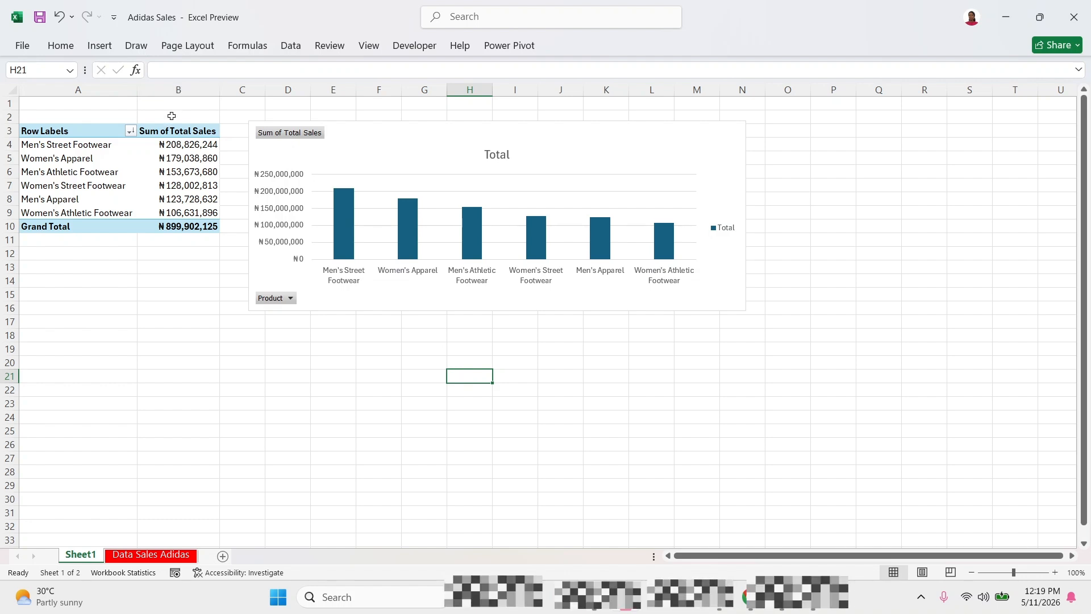
Review the product sales totals and move the PivotChart up so its upper edge meets the start of row 2.
{"action": "left_click", "coordinate": [159, 149]}
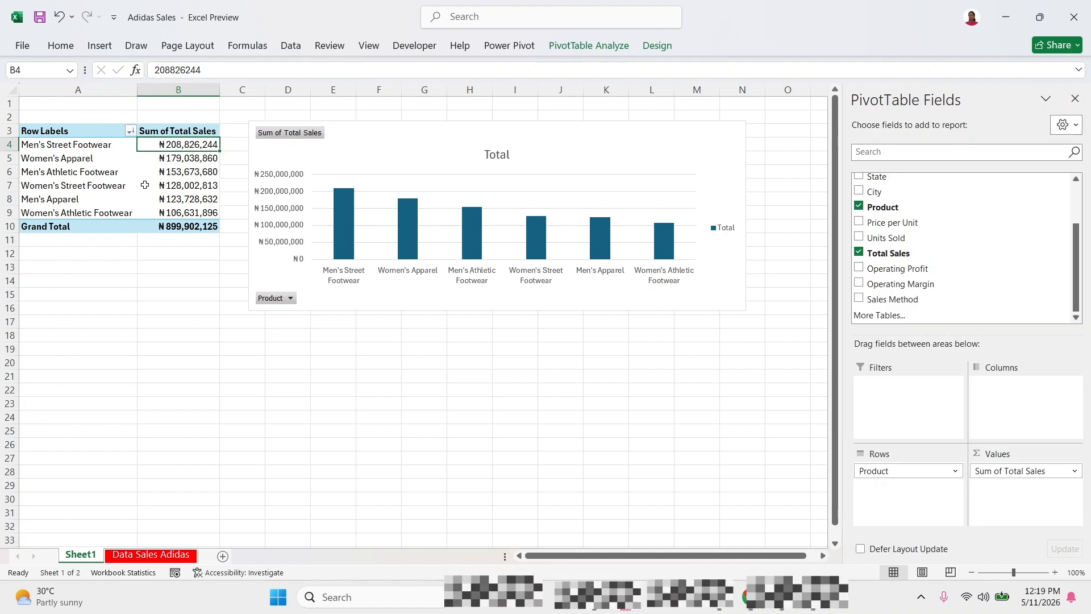
{"action": "left_click", "coordinate": [152, 200]}
{"action": "left_click", "coordinate": [157, 214]}
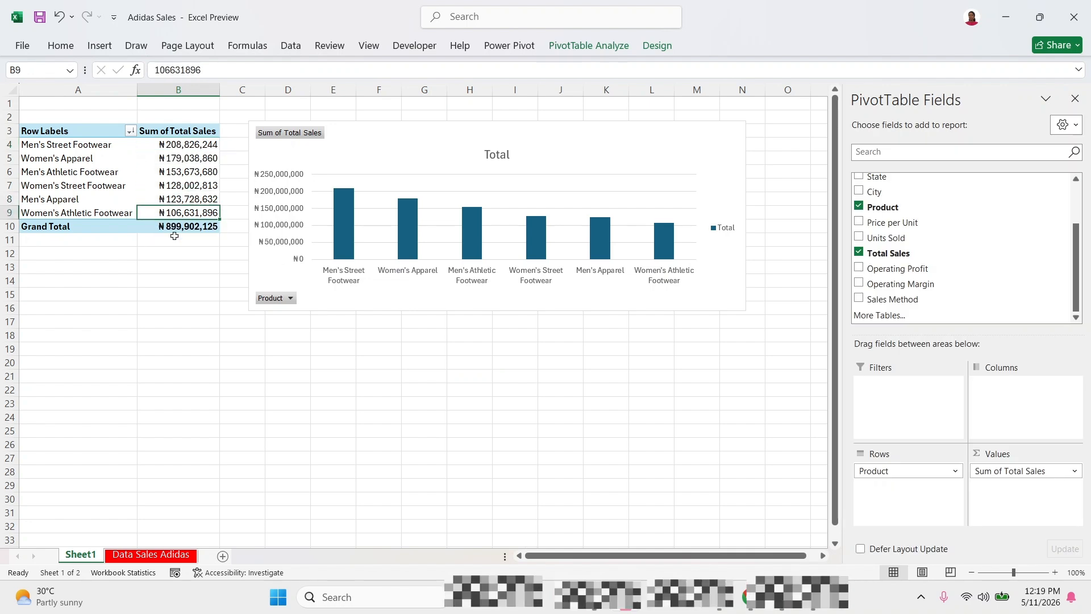
{"action": "left_click", "coordinate": [569, 155]}
{"action": "left_click_drag", "start_coordinate": [568, 151], "coordinate": [568, 141]}
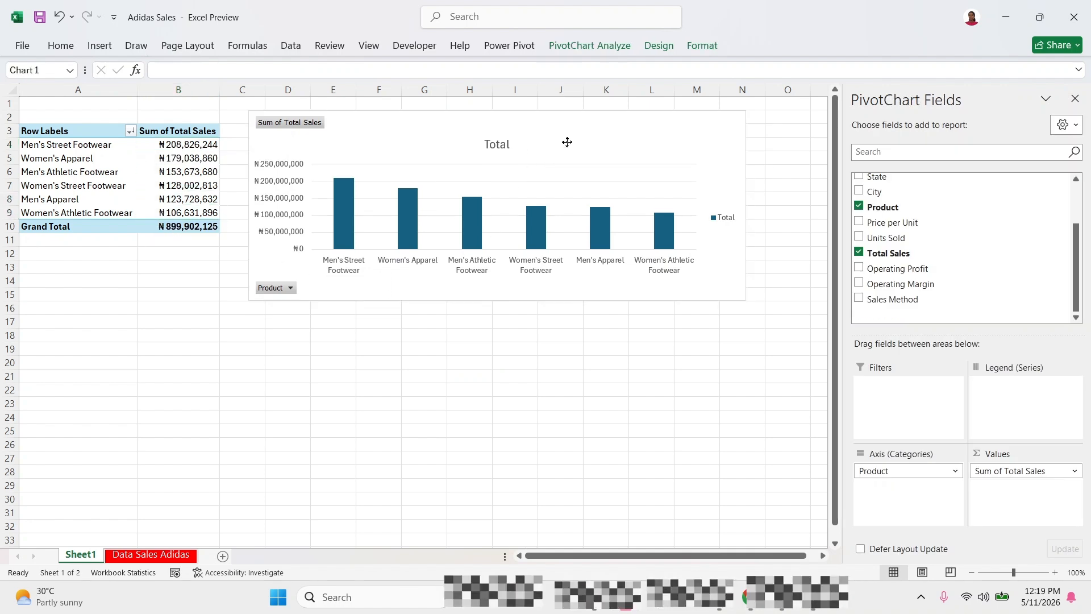
{"action": "left_click", "coordinate": [662, 355]}
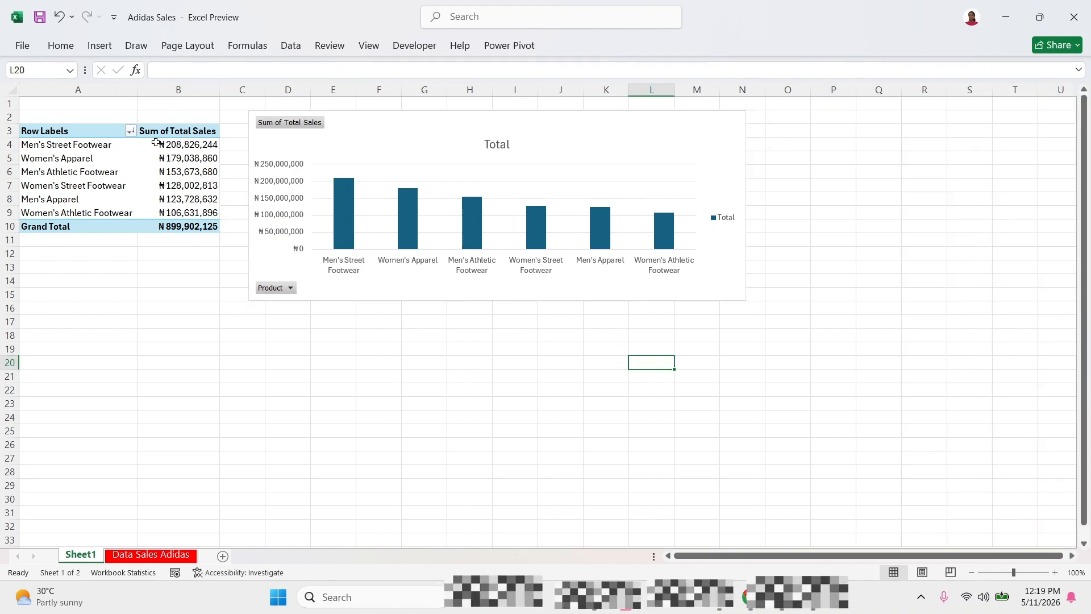
Check the Invoice Date column in the Data Sales Adidas sheet and return to Sheet1.
{"action": "left_click", "coordinate": [150, 554]}
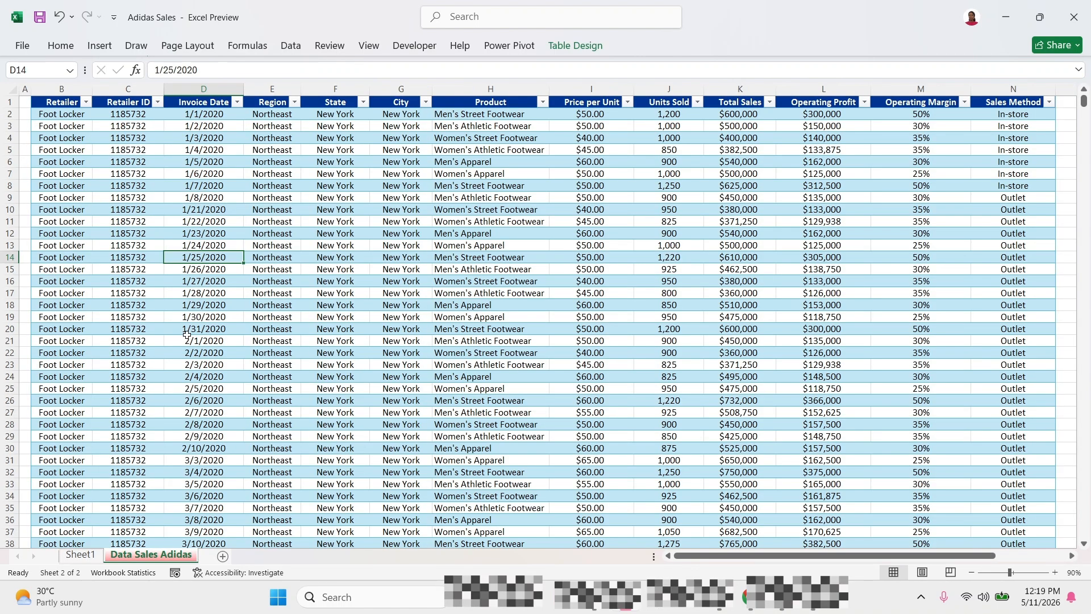
{"action": "left_click", "coordinate": [206, 90]}
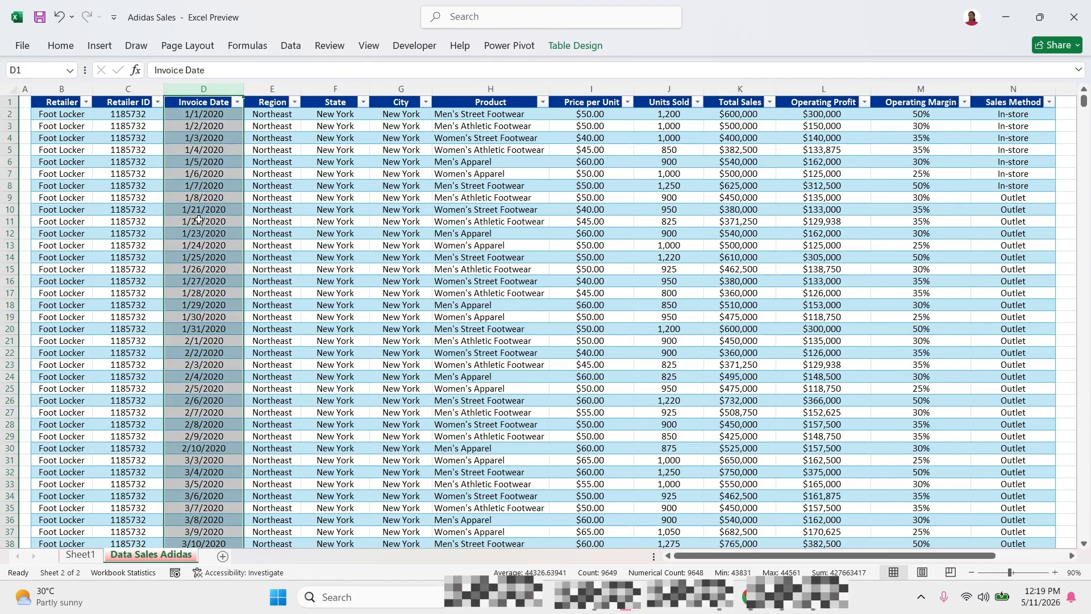
{"action": "left_click", "coordinate": [79, 555]}
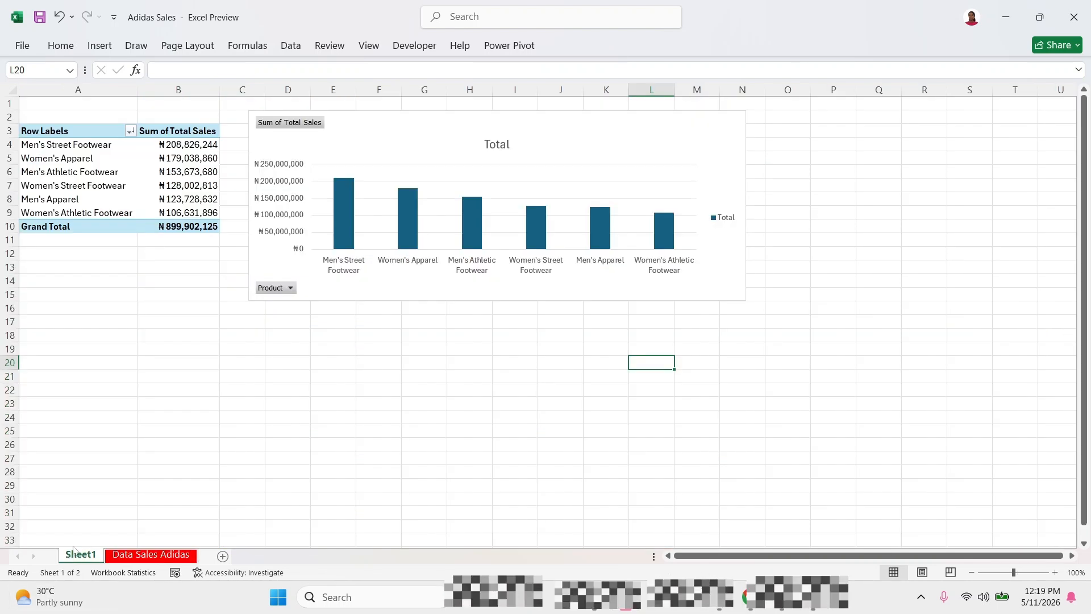
Copy the whole product sales PivotTable and paste a duplicate starting at cell A19.
{"action": "left_click_drag", "start_coordinate": [45, 131], "coordinate": [181, 228]}
{"action": "key", "text": "ctrl+c"}
{"action": "left_click", "coordinate": [64, 353]}
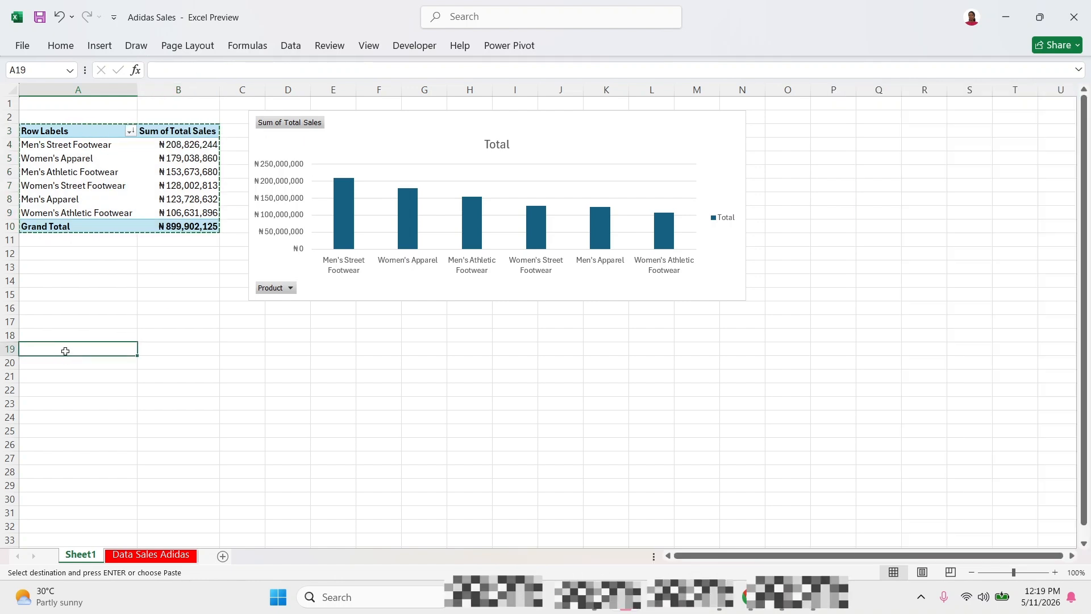
{"action": "key", "text": "ctrl+v"}
Replace Product with Invoice Date in the duplicate PivotTable's rows and remove the Years and Quarters groupings.
{"action": "left_click", "coordinate": [114, 375]}
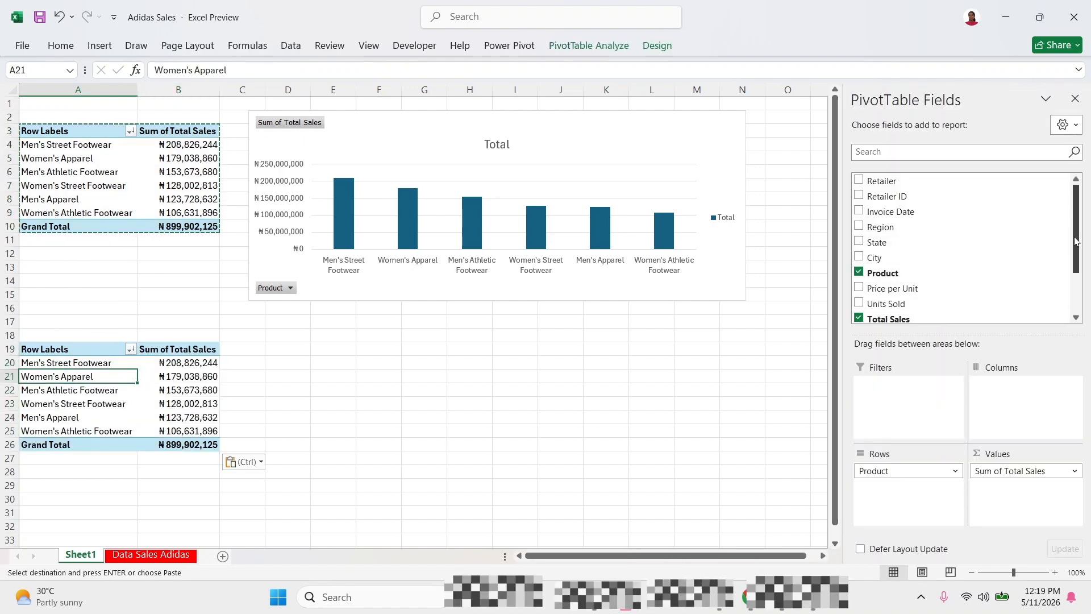
{"action": "scroll", "coordinate": [994, 227], "scroll_direction": "down", "scroll_amount": 1}
{"action": "scroll", "coordinate": [995, 227], "scroll_direction": "up", "scroll_amount": 1}
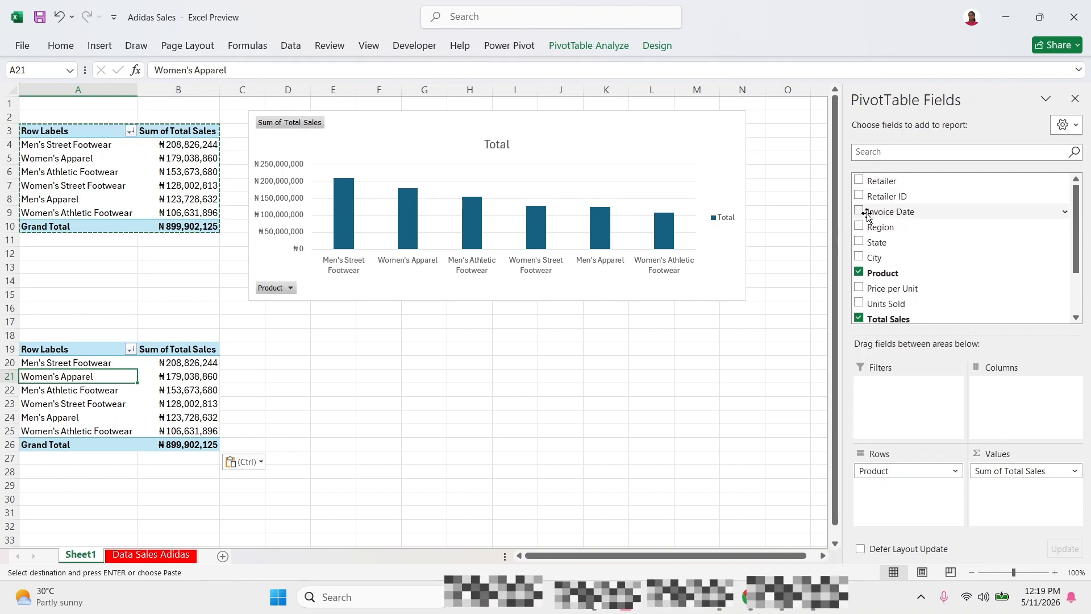
{"action": "left_click_drag", "start_coordinate": [905, 211], "coordinate": [920, 261]}
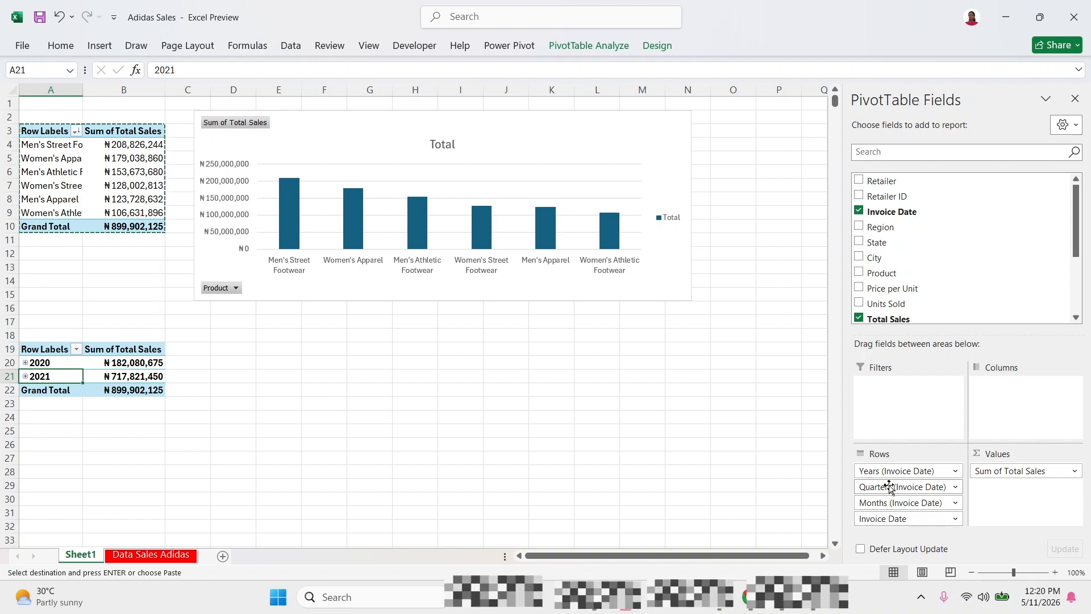
{"action": "left_click_drag", "start_coordinate": [883, 487], "coordinate": [791, 504]}
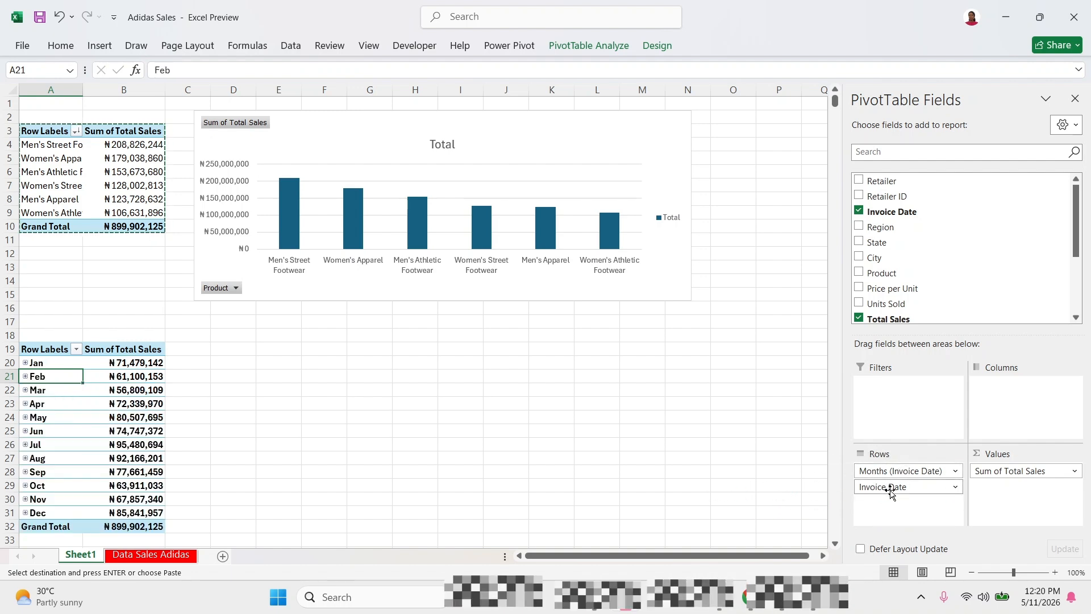
Insert a basic Line PivotChart from the monthly sales PivotTable.
{"action": "left_click", "coordinate": [86, 391]}
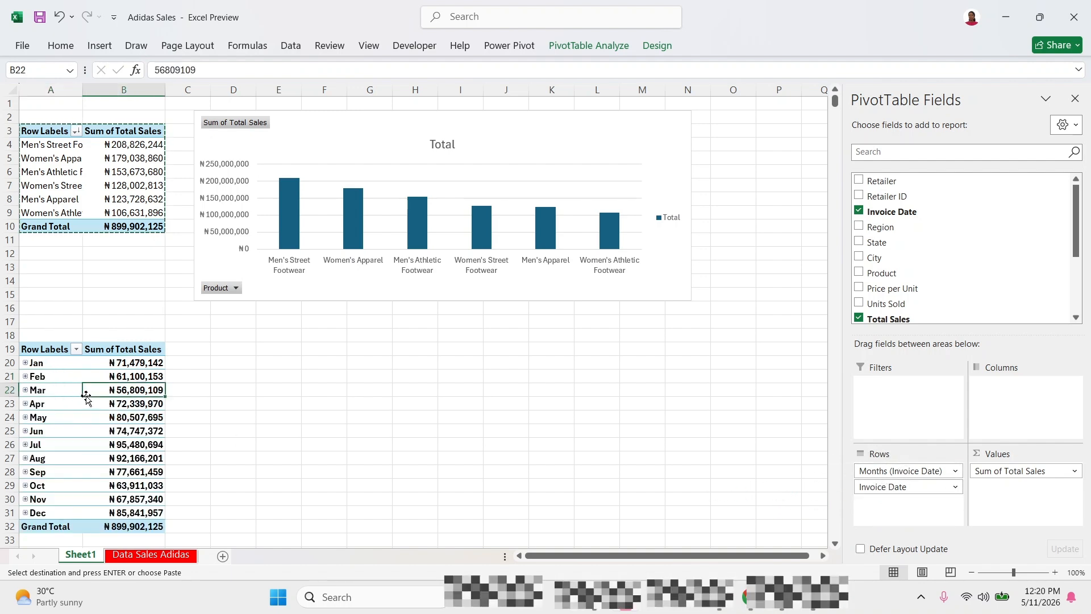
{"action": "left_click", "coordinate": [72, 396]}
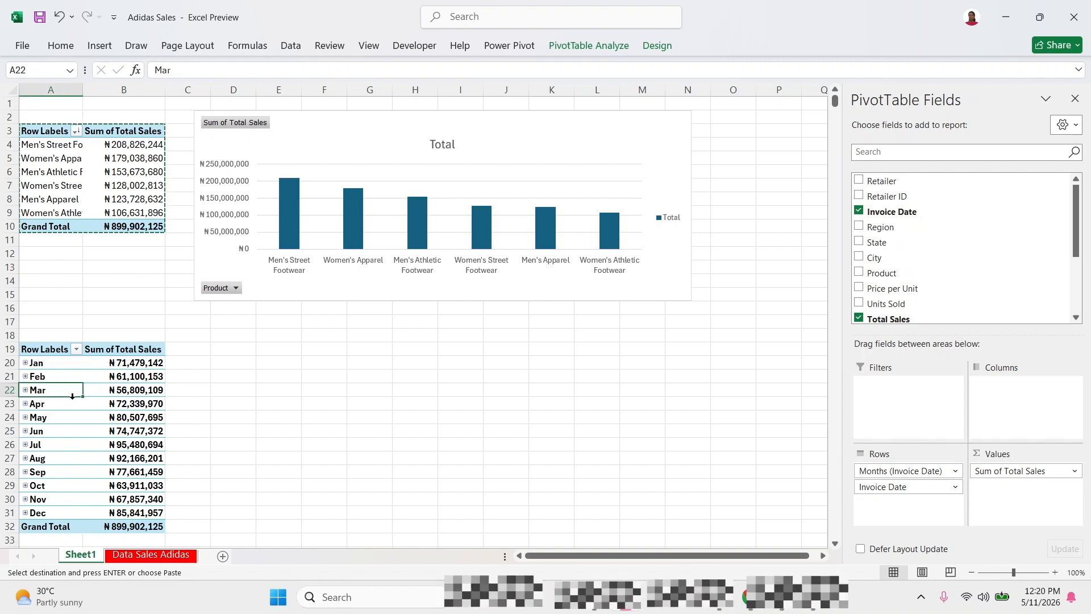
{"action": "left_click", "coordinate": [96, 48]}
{"action": "left_click", "coordinate": [51, 420]}
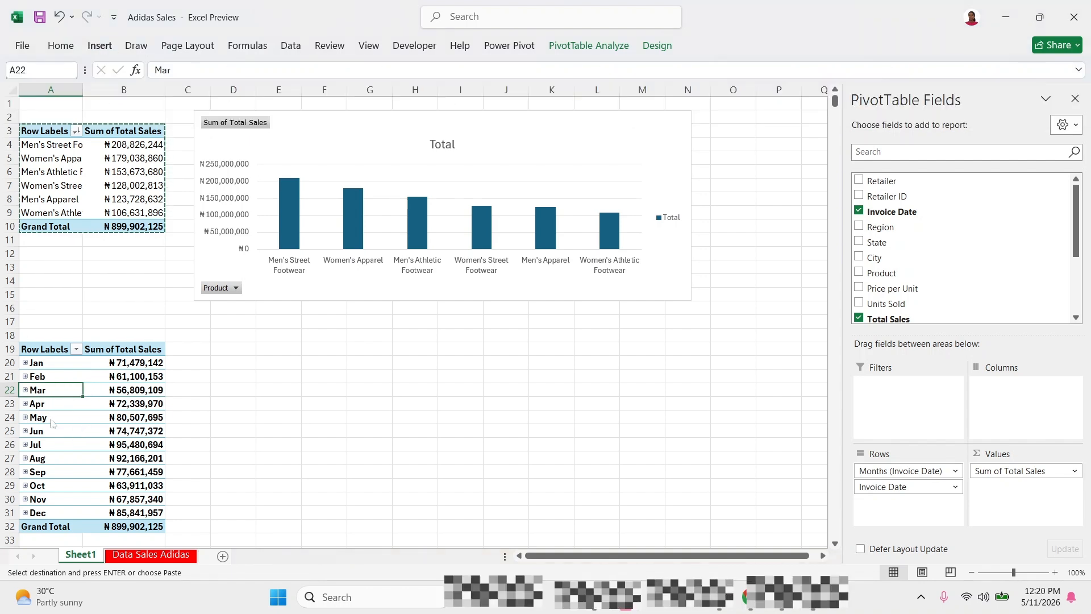
{"action": "left_click", "coordinate": [70, 459]}
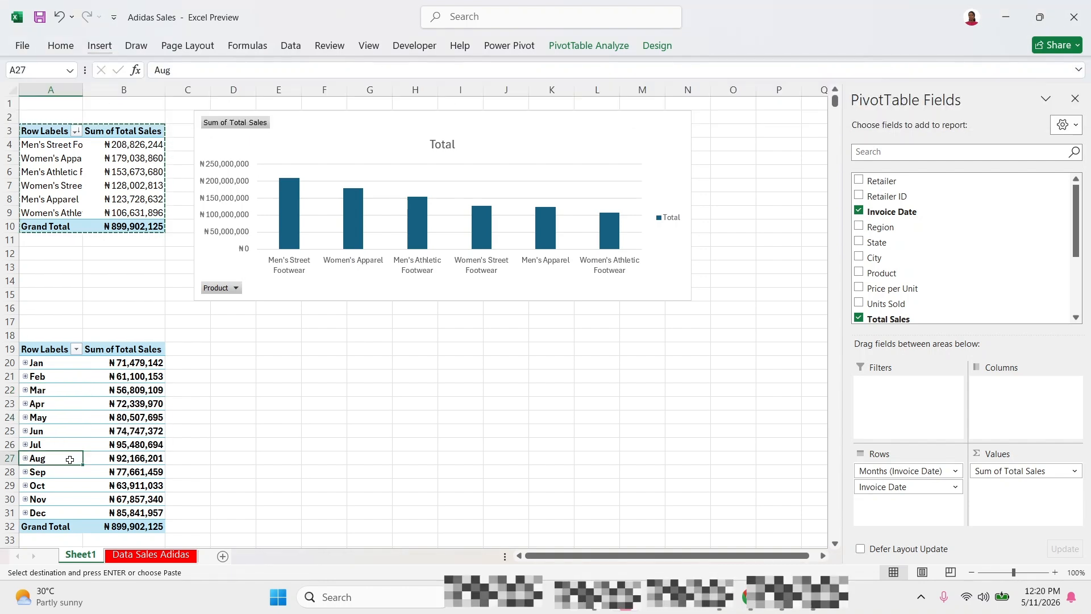
{"action": "left_click", "coordinate": [100, 46]}
{"action": "left_click", "coordinate": [370, 101]}
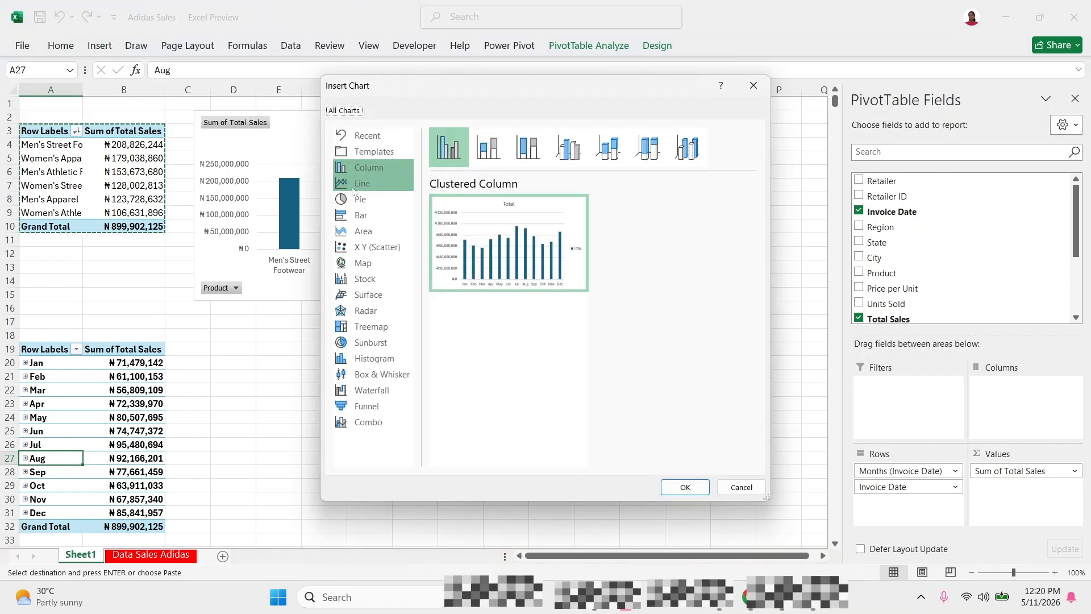
{"action": "left_click", "coordinate": [362, 183]}
{"action": "mouse_move", "coordinate": [573, 211]}
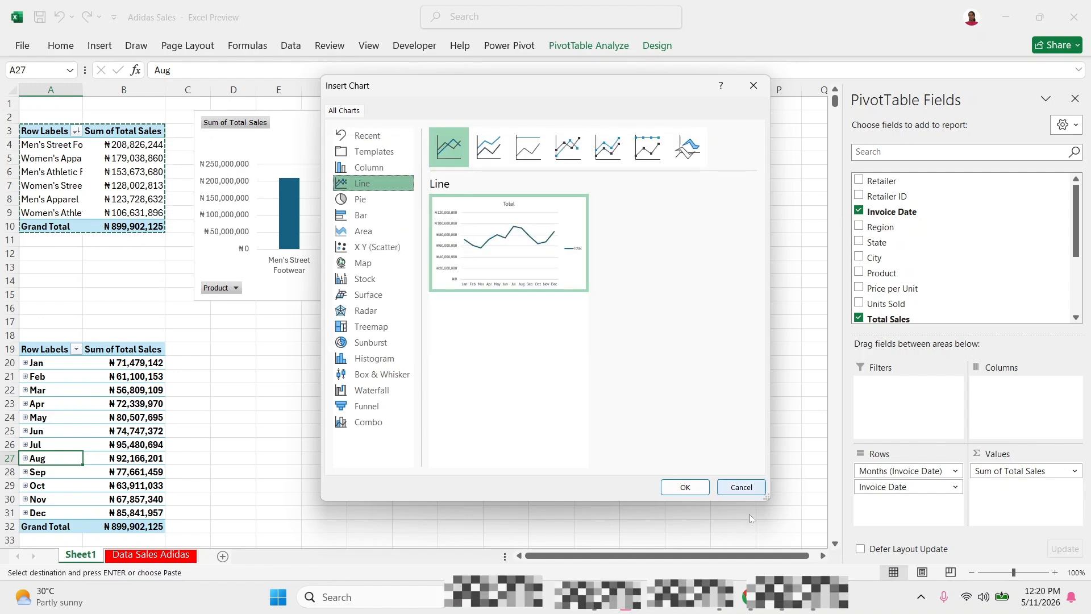
{"action": "left_click", "coordinate": [684, 487]}
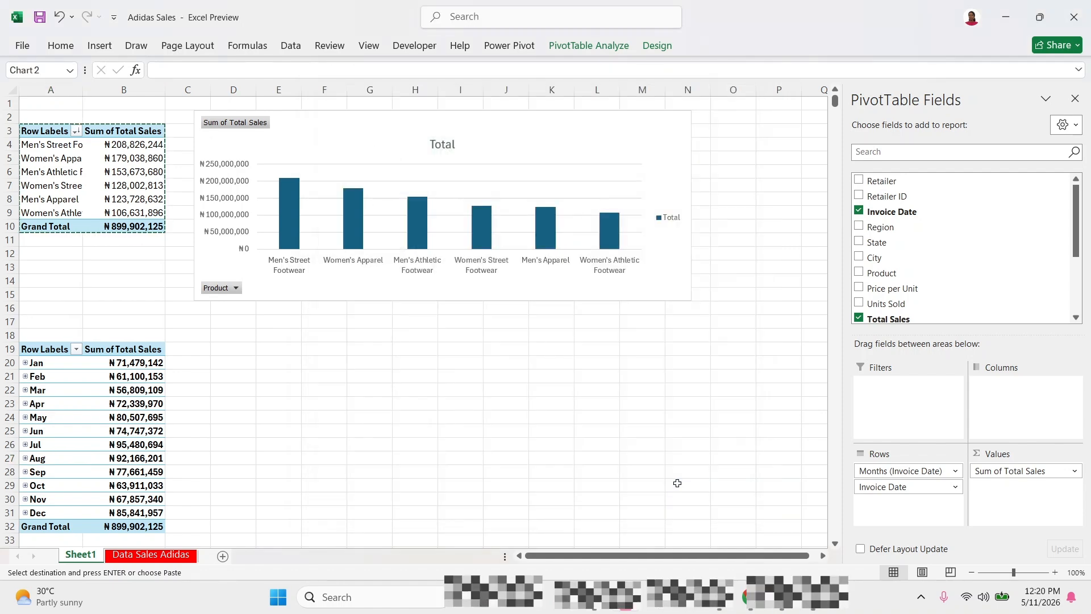
Move the line PivotChart beside the monthly PivotTable and widen it to span columns D to M.
{"action": "left_click_drag", "start_coordinate": [470, 246], "coordinate": [447, 371]}
{"action": "left_click_drag", "start_coordinate": [576, 442], "coordinate": [649, 442]}
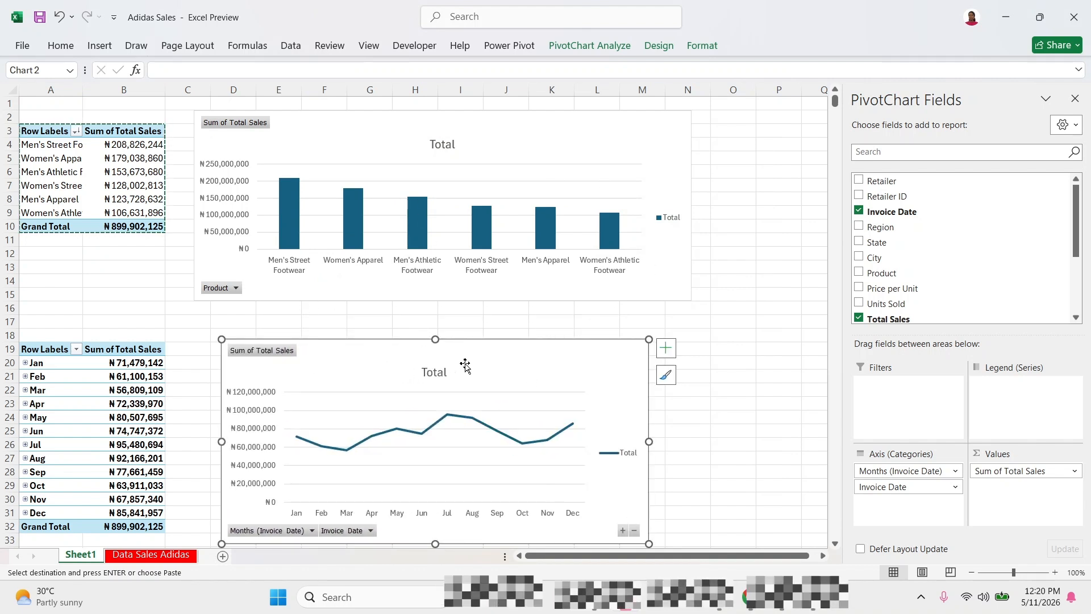
{"action": "left_click", "coordinate": [689, 368]}
{"action": "left_click", "coordinate": [687, 474]}
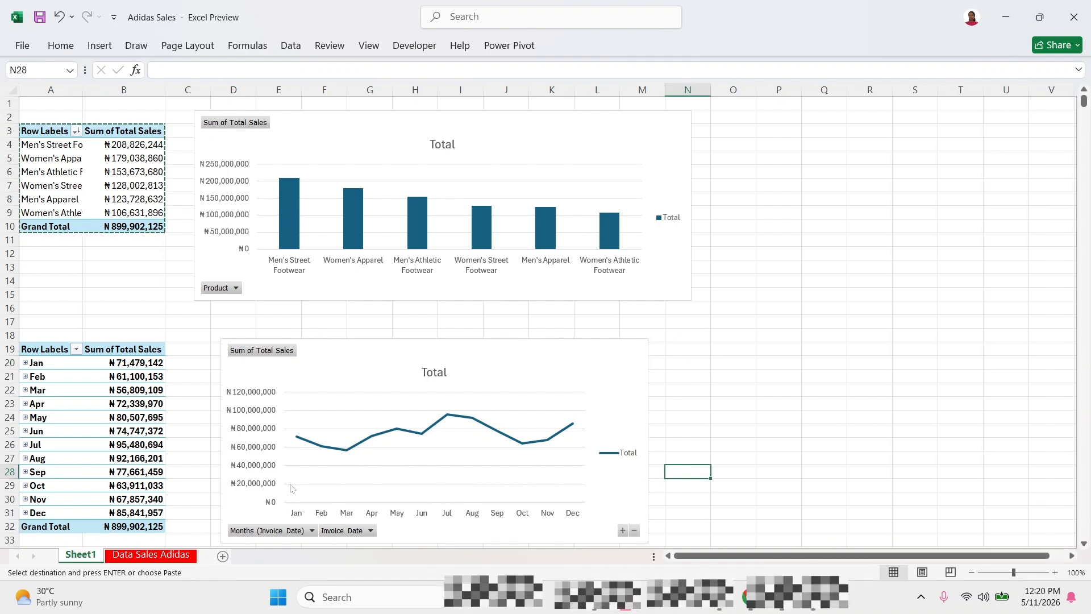
Examine the monthly sales line for its peak and lowest points and compare it with the monthly PivotTable.
{"action": "left_click", "coordinate": [339, 449]}
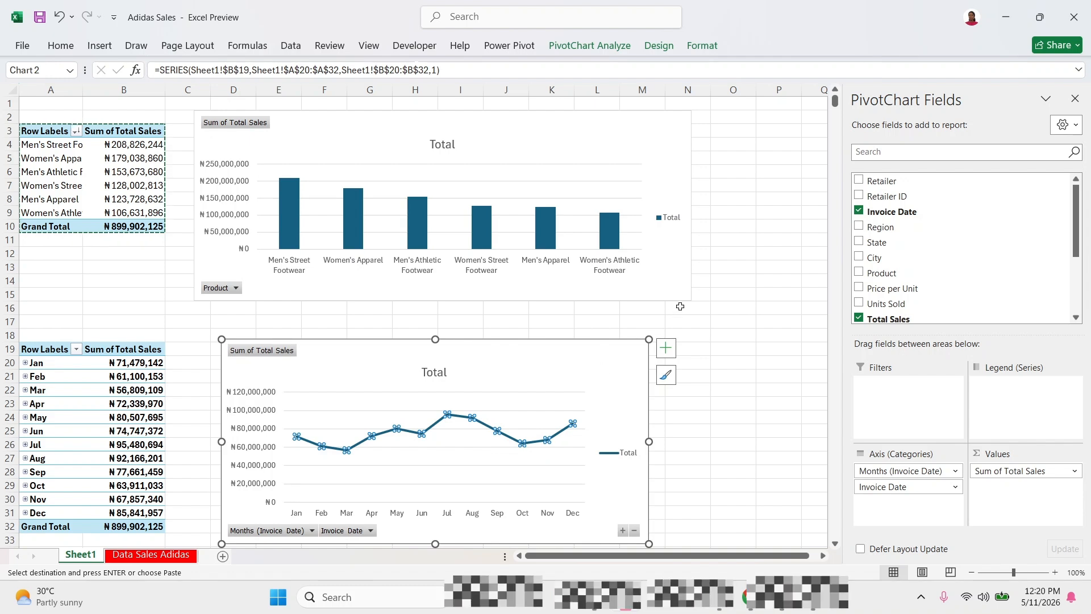
{"action": "left_click", "coordinate": [680, 306]}
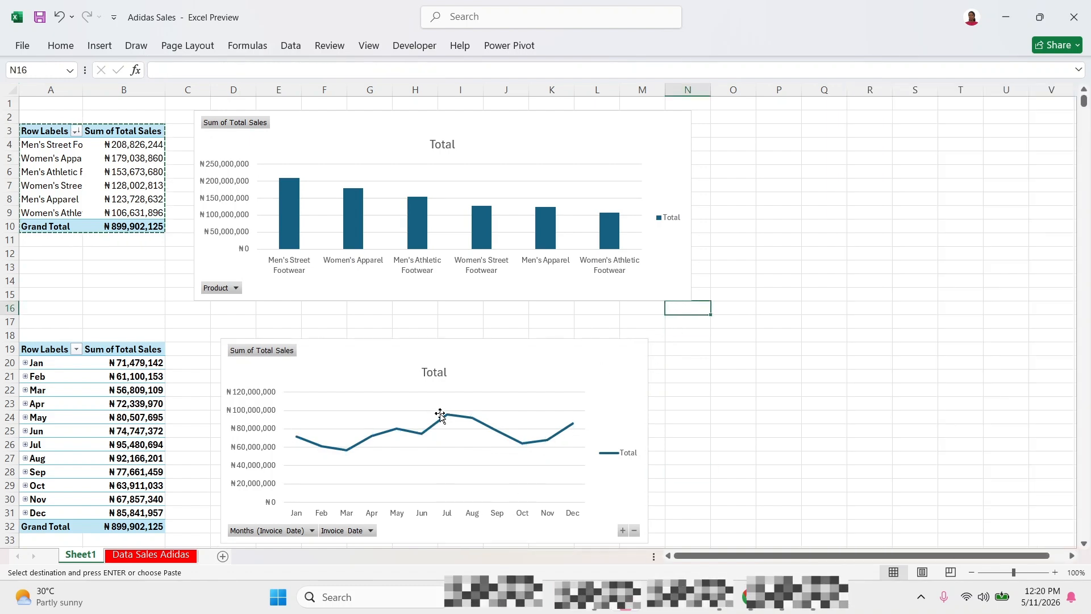
{"action": "mouse_move", "coordinate": [448, 419]}
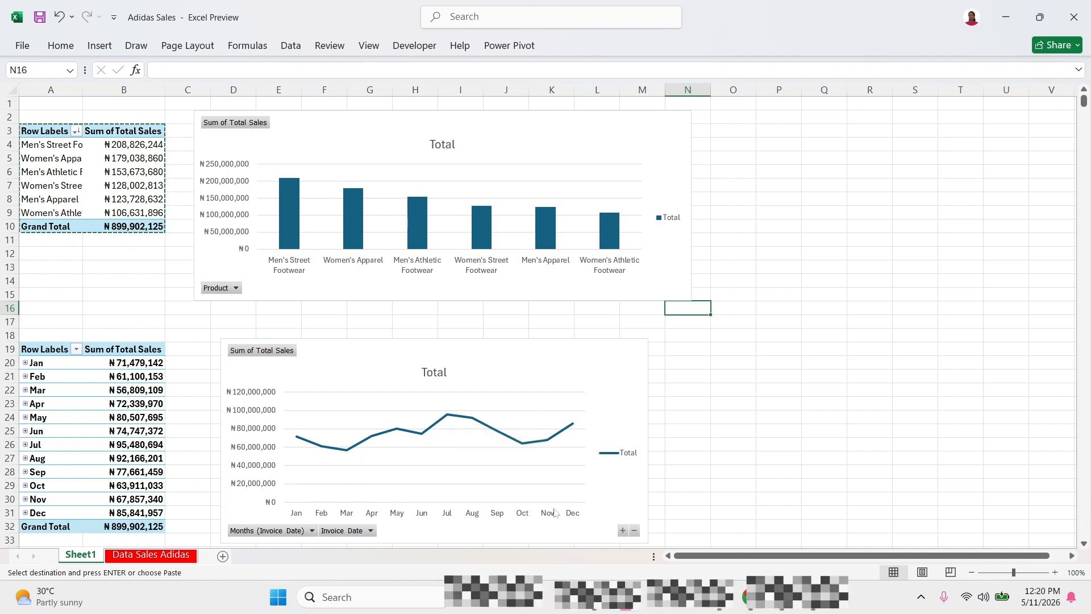
{"action": "mouse_move", "coordinate": [349, 453]}
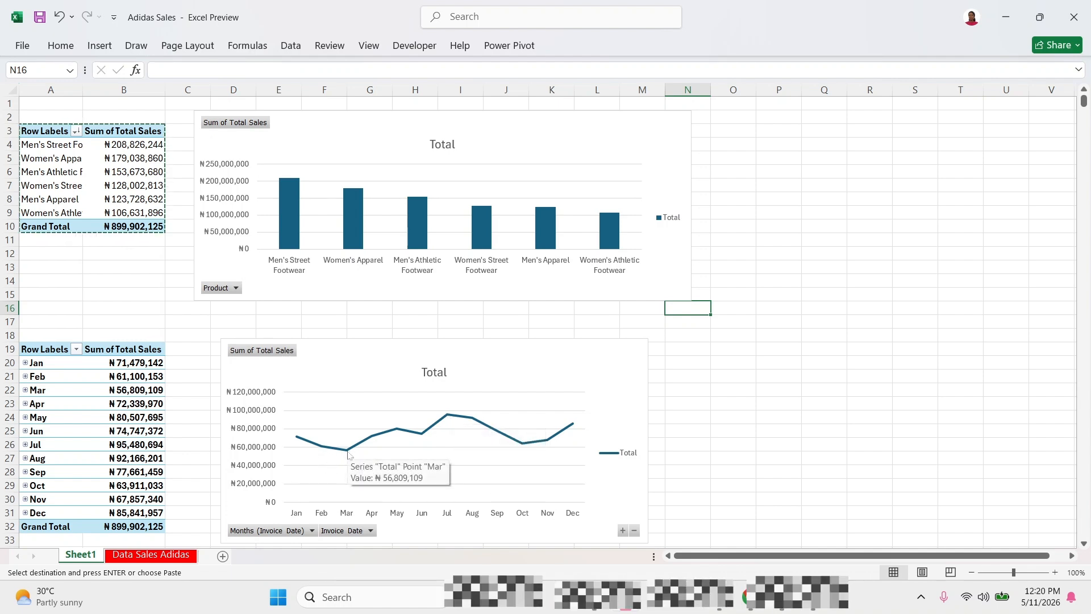
{"action": "left_click", "coordinate": [557, 352]}
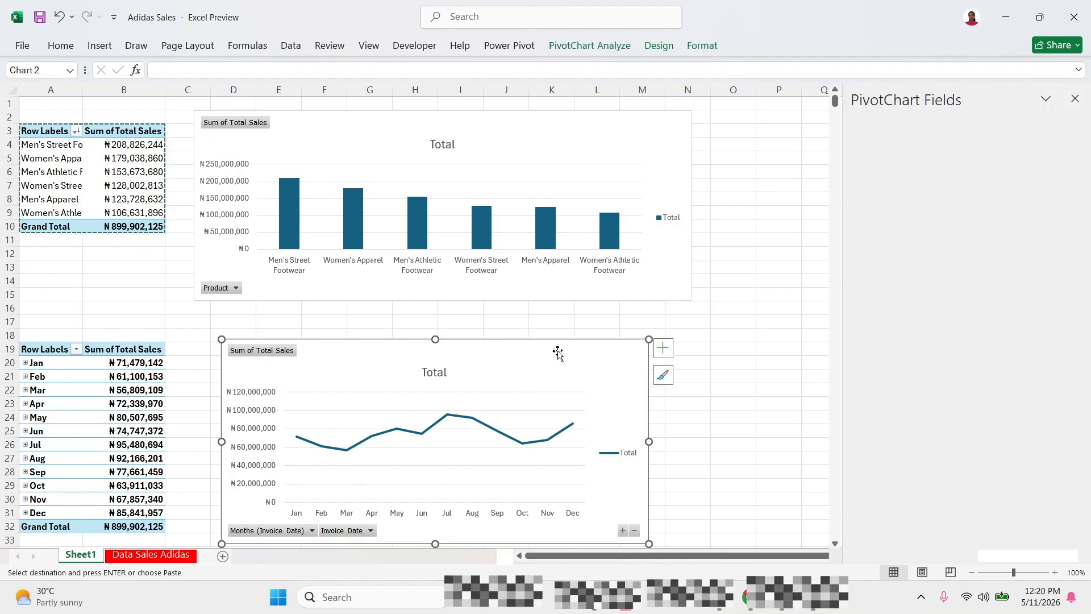
{"action": "left_click", "coordinate": [149, 366]}
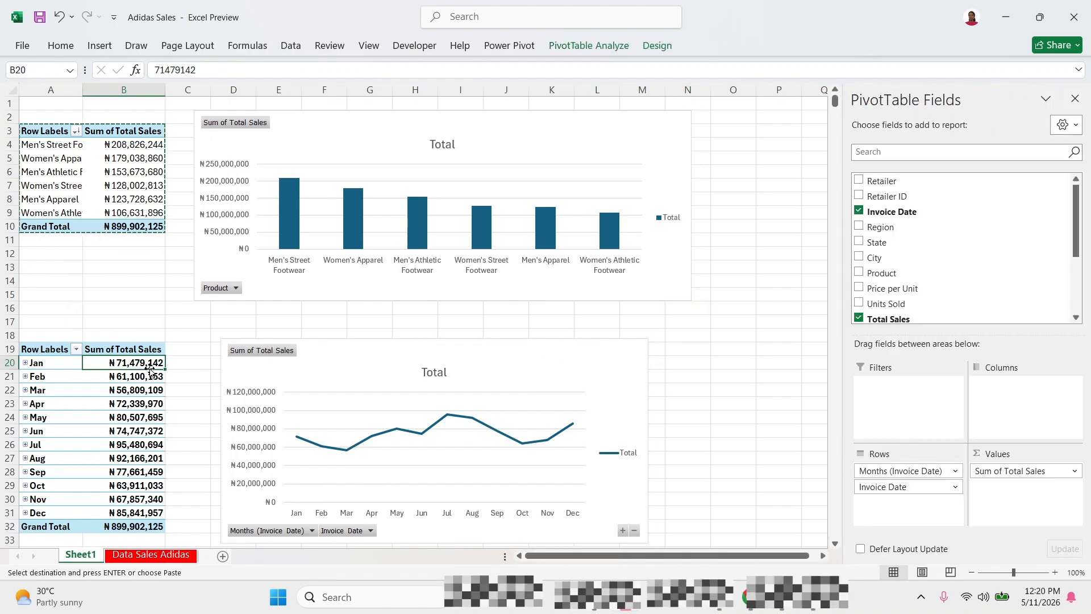
Review the Price per Unit through Sales Method columns in the Data Sales Adidas sheet.
{"action": "left_click", "coordinate": [164, 555]}
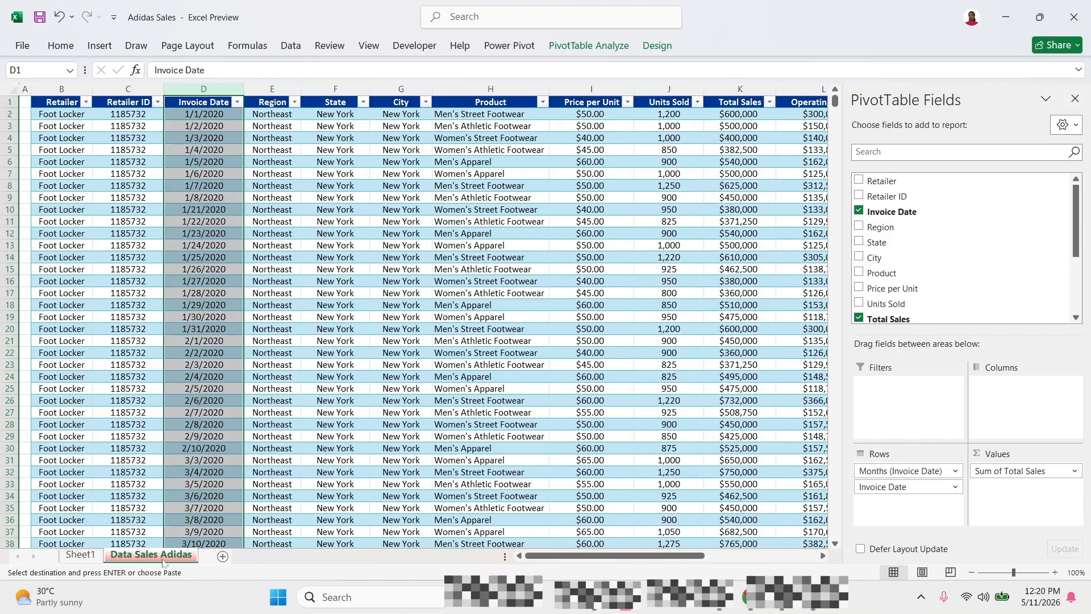
{"action": "left_click", "coordinate": [563, 267]}
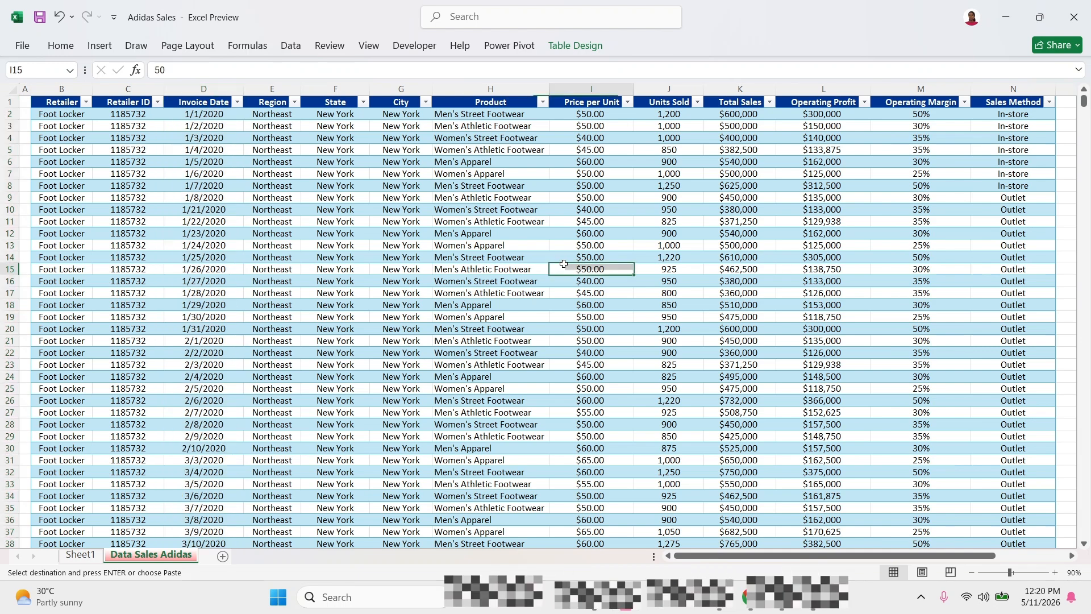
{"action": "left_click", "coordinate": [583, 350]}
{"action": "left_click", "coordinate": [593, 89]}
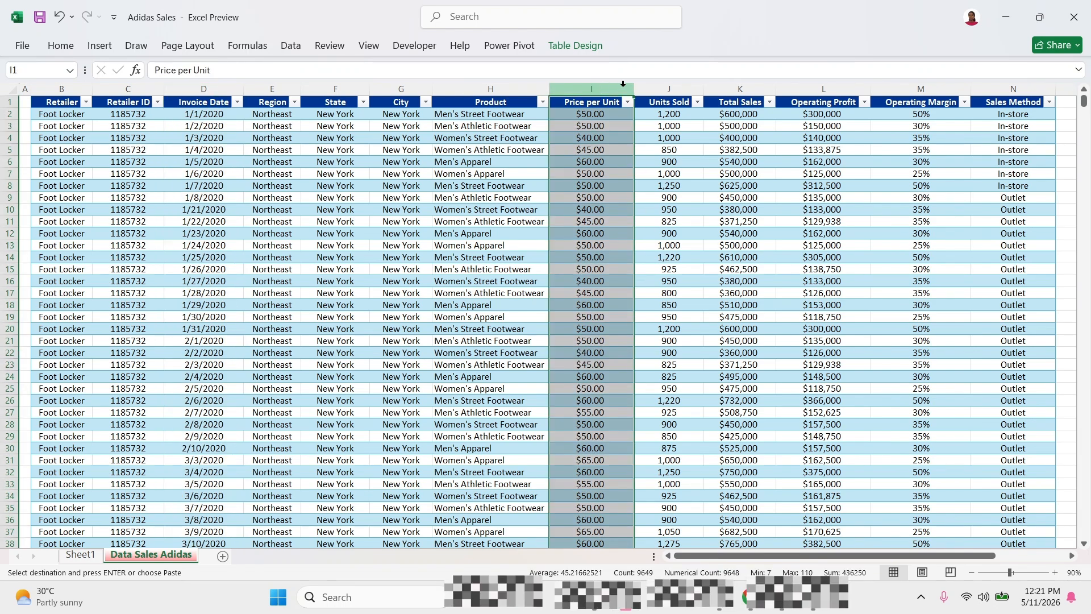
{"action": "left_click", "coordinate": [671, 89]}
{"action": "left_click", "coordinate": [762, 88]}
{"action": "left_click", "coordinate": [802, 88]}
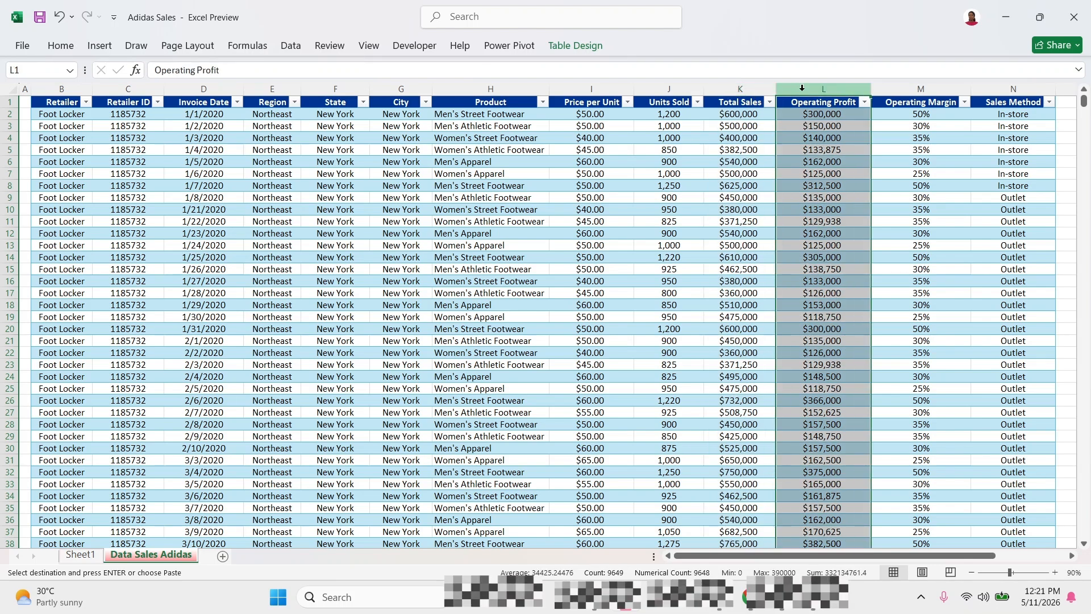
{"action": "left_click", "coordinate": [889, 89]}
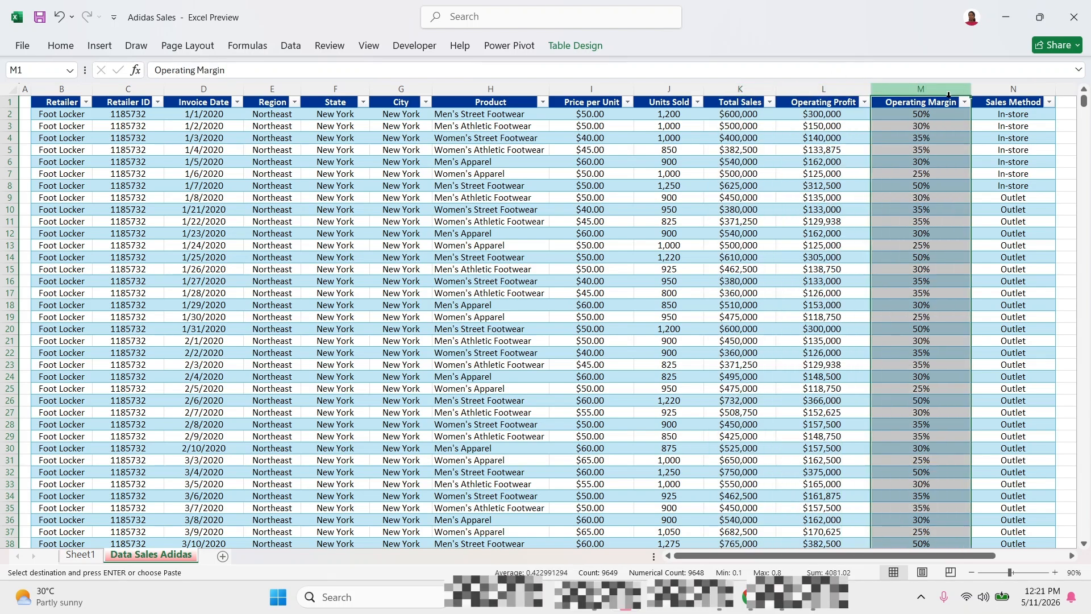
{"action": "left_click", "coordinate": [992, 89]}
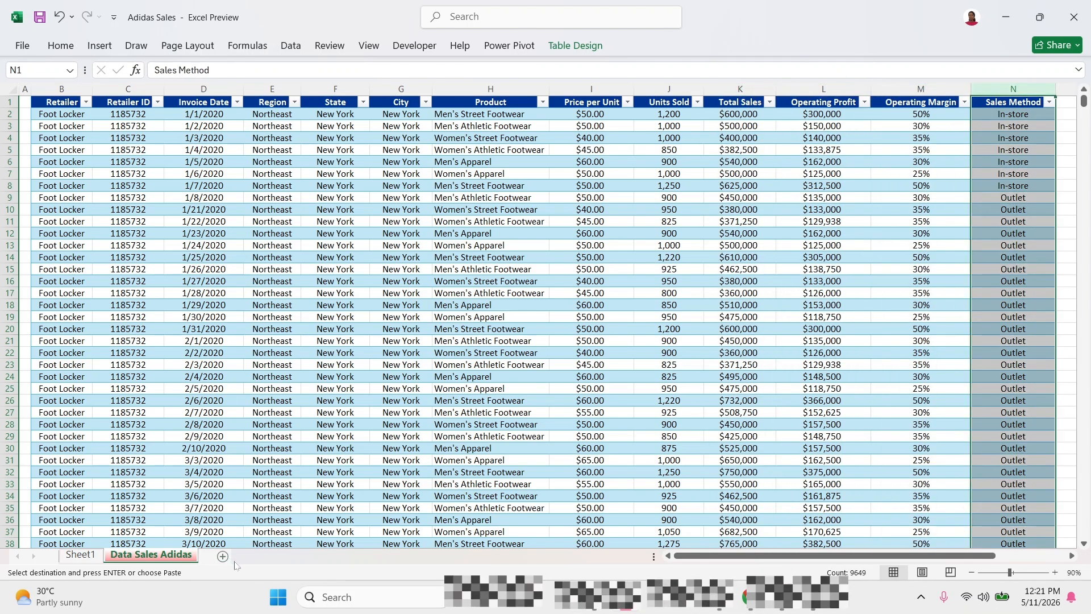